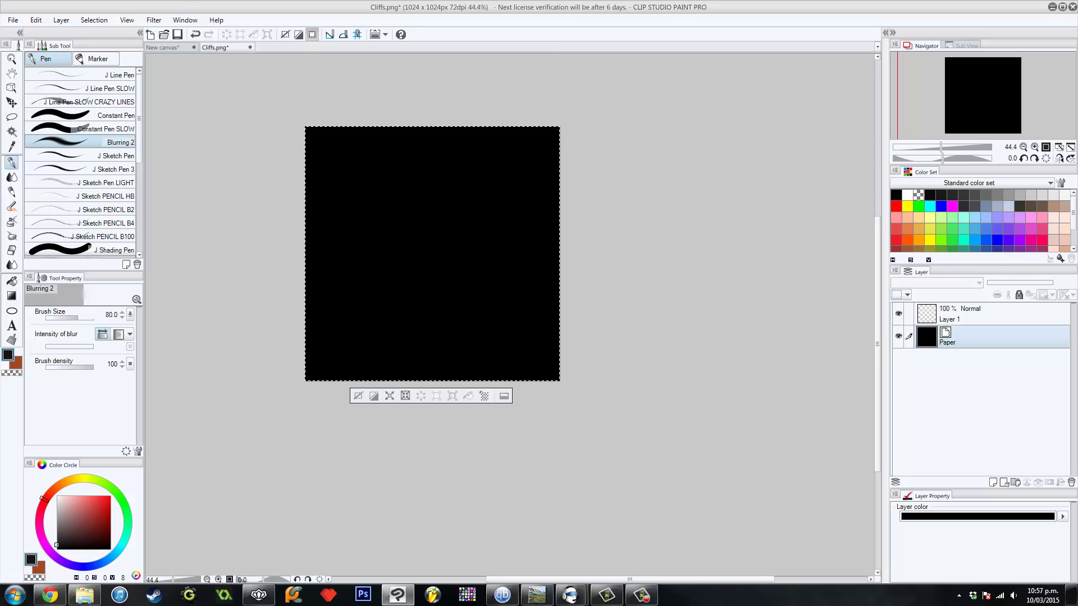
Deselect the canvas, add a dark grey solid fill layer above the paper, and clear its whole mask.
click(94, 19)
click(101, 47)
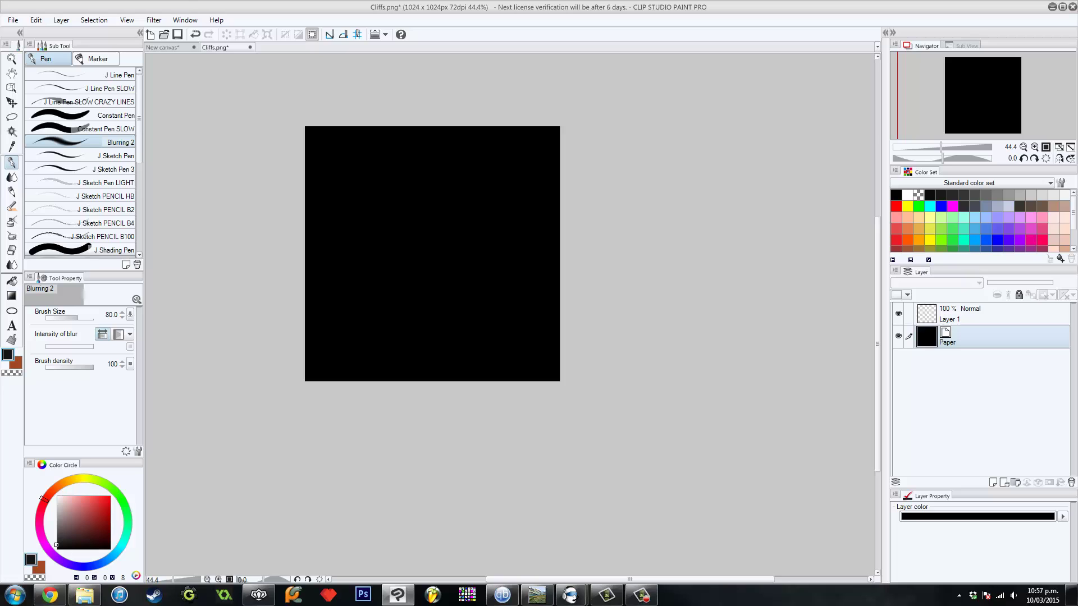
double_click(8, 355)
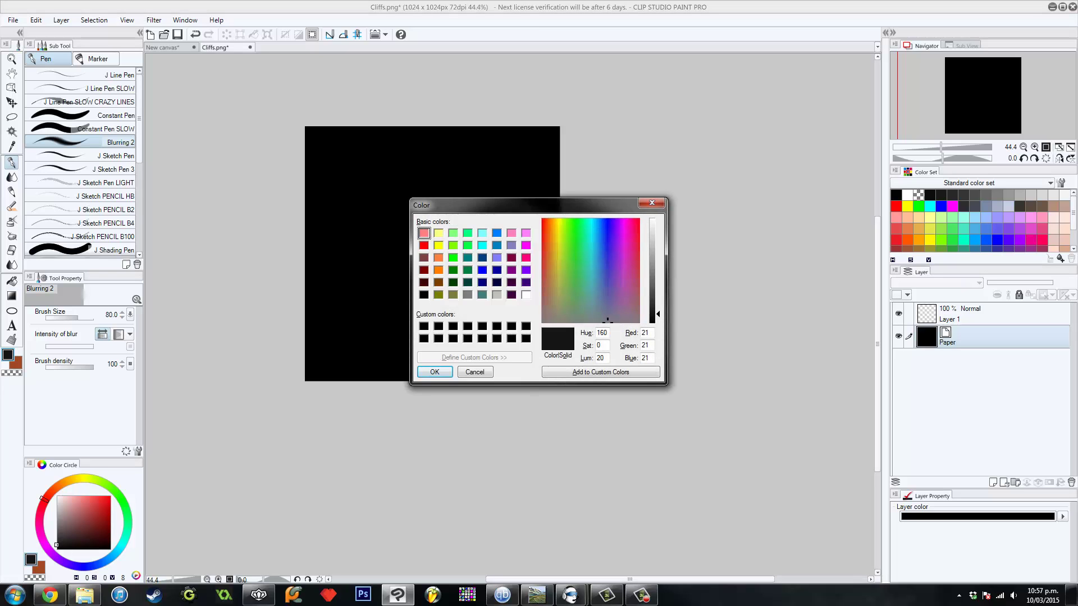
drag(606, 358, 594, 368)
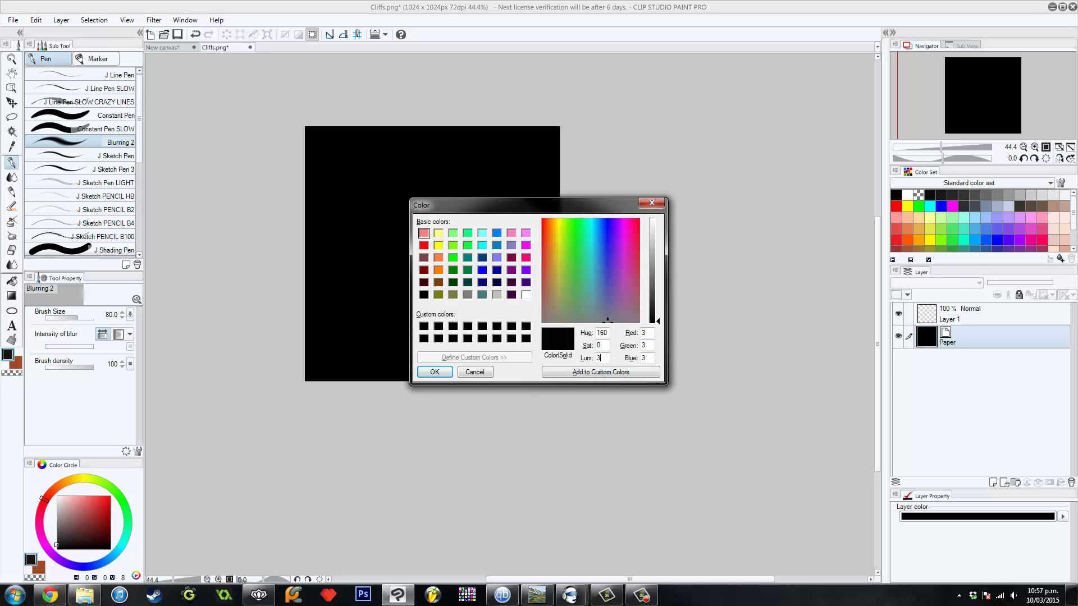
key(Return)
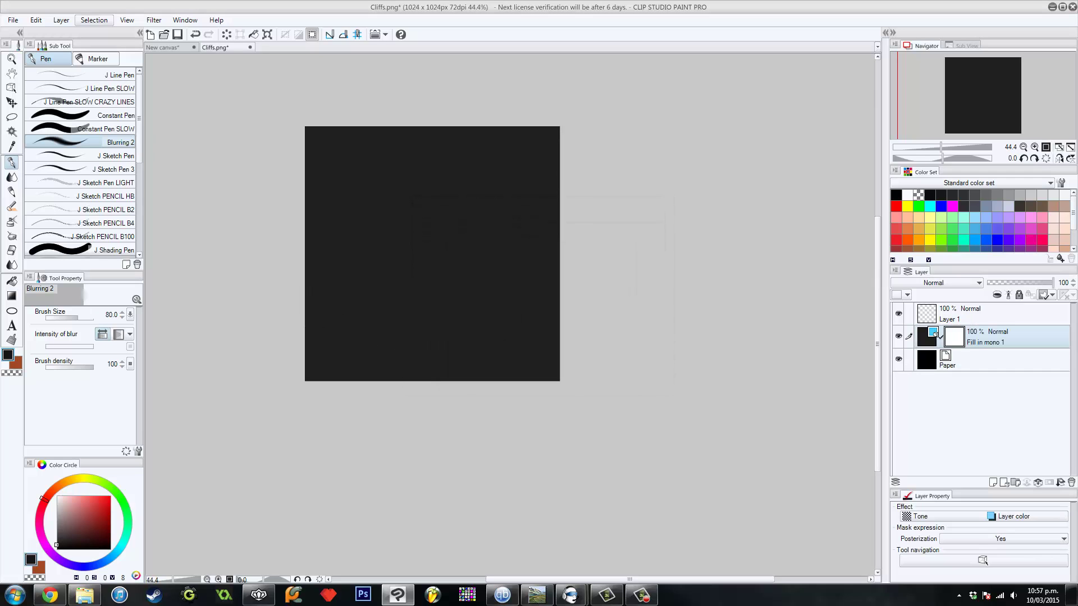
click(94, 19)
click(107, 34)
key(Delete)
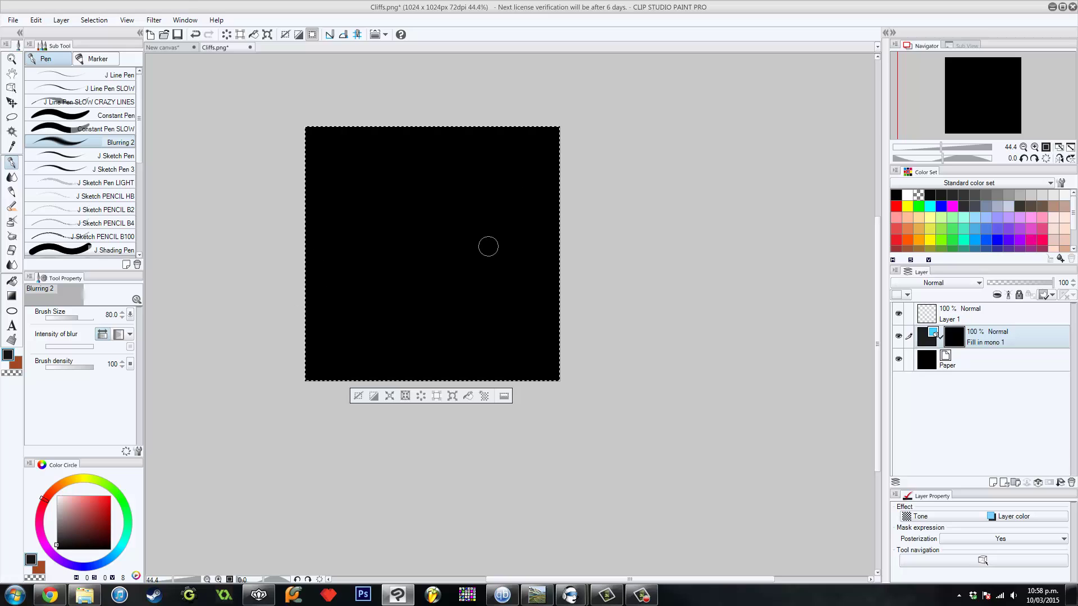
With the Constant Pen at size 170, paint the dark grey cliff masses on both sides, leaving a diagonal black band between them.
click(112, 115)
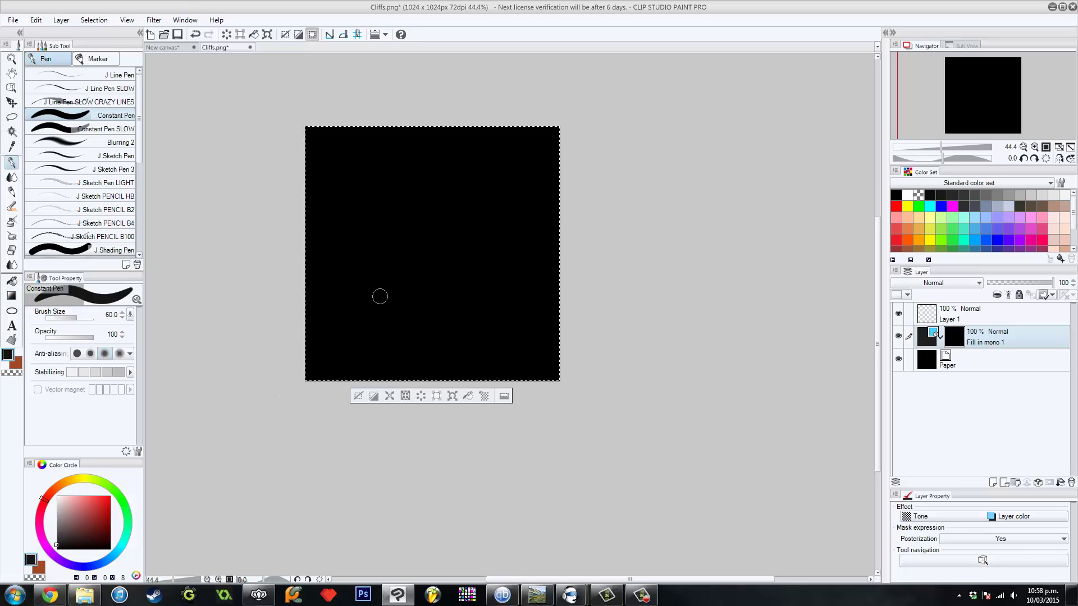
drag(411, 256, 398, 235)
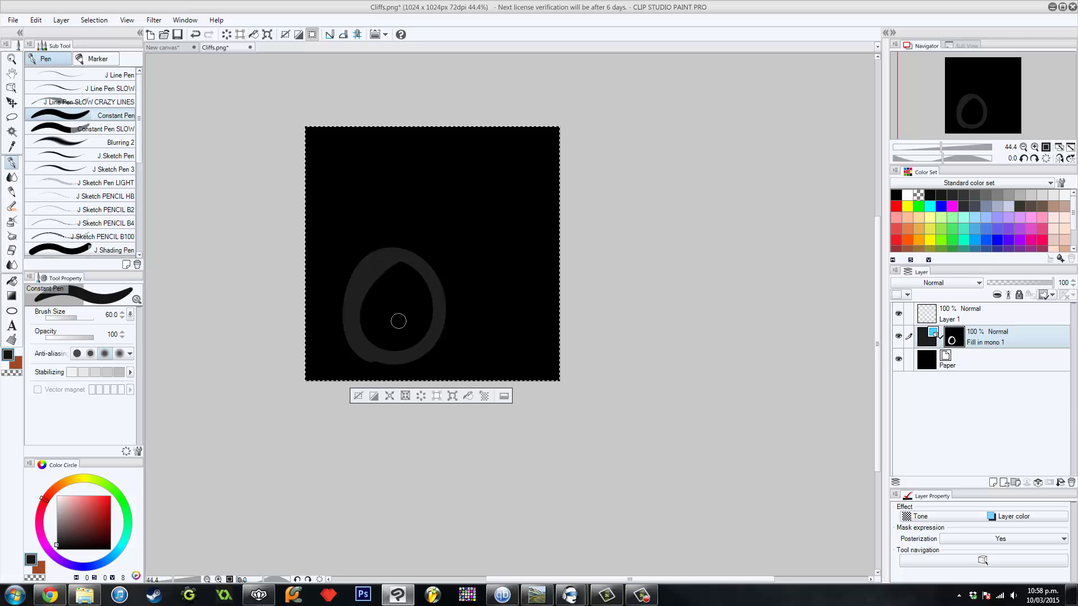
key(ctrl+z)
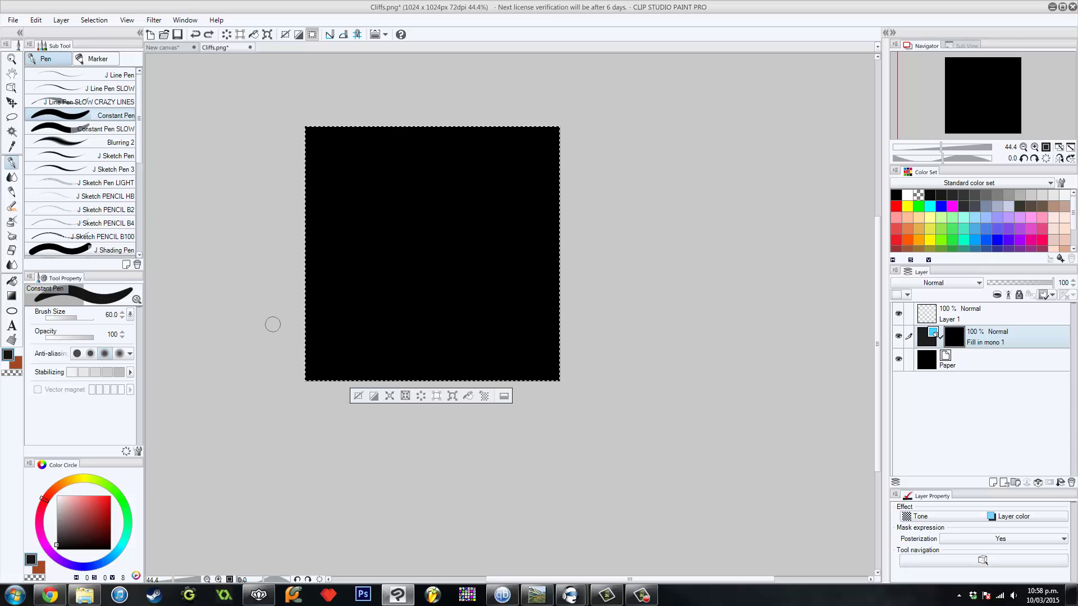
key(bracketright)
key(bracketright)
key(bracketright)
key(bracketright)
key(bracketright)
key(bracketright)
mouse_move(279, 305)
mouse_down()
mouse_move(422, 175)
mouse_move(481, 117)
mouse_up()
mouse_move(384, 250)
mouse_down()
mouse_move(321, 290)
mouse_move(382, 201)
mouse_move(334, 218)
mouse_move(354, 156)
mouse_move(392, 114)
mouse_move(354, 131)
mouse_move(319, 131)
mouse_move(288, 174)
mouse_move(326, 206)
mouse_move(296, 254)
mouse_move(409, 234)
mouse_up()
mouse_move(503, 452)
mouse_down()
mouse_move(506, 338)
mouse_move(570, 208)
mouse_up()
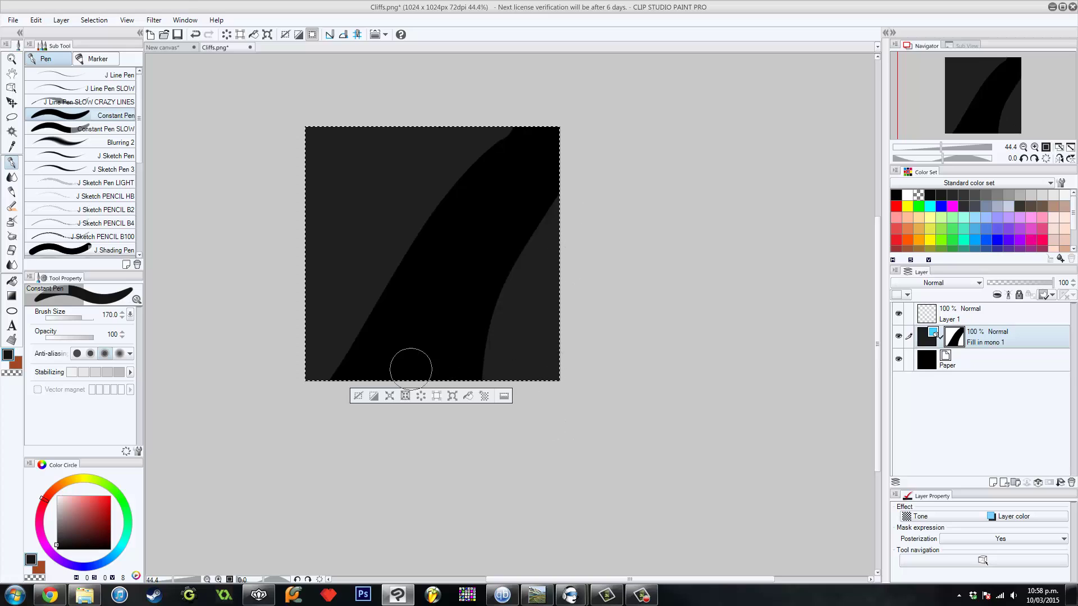
Paint a broken dark grey line along the middle of the black diagonal band at brush size 70.
key(bracketleft)
key(bracketleft)
key(bracketleft)
key(bracketleft)
drag(457, 263, 458, 260)
drag(506, 187, 566, 129)
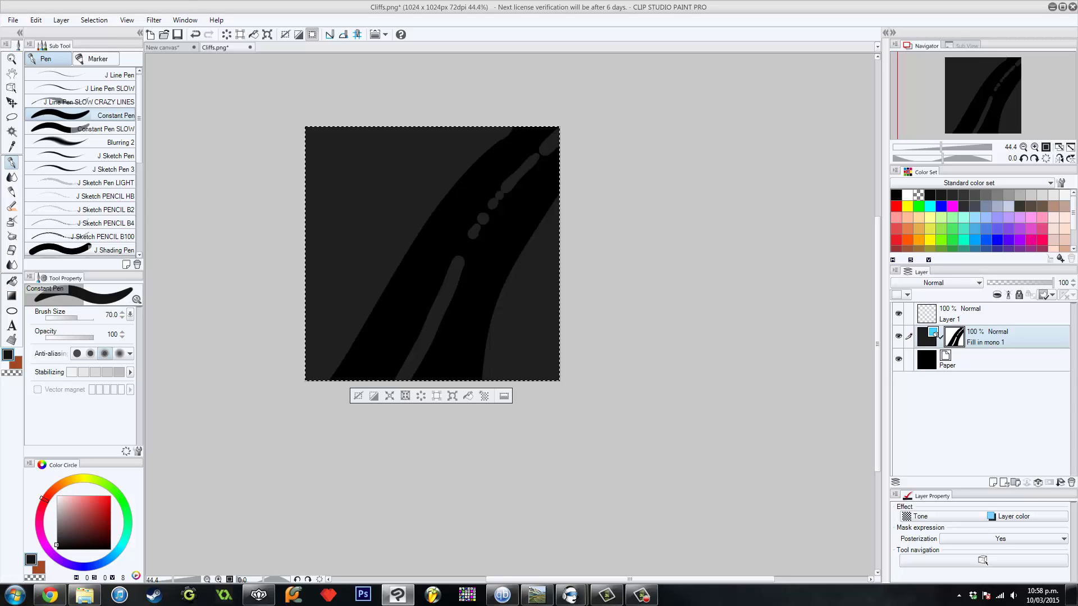
Add a second solid fill layer with luminosity 60 and clear its entire mask.
double_click(926, 336)
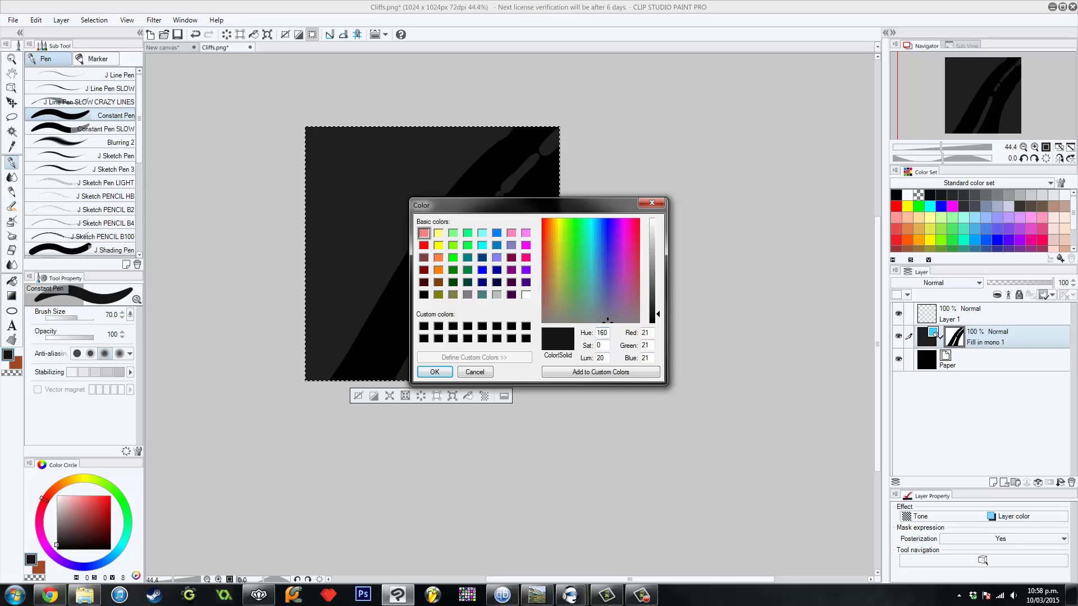
double_click(600, 358)
text(60)
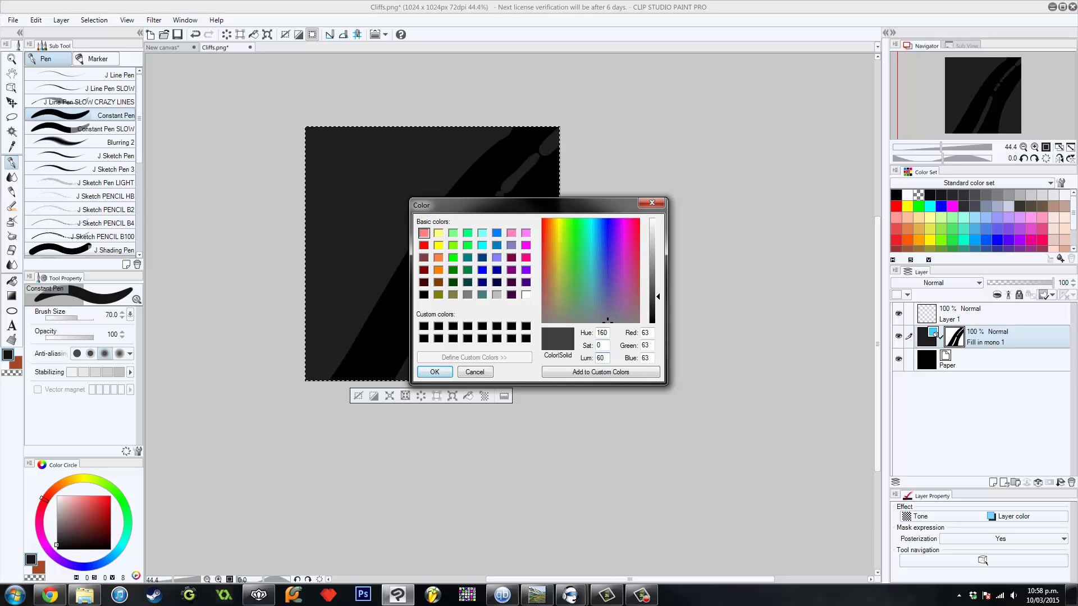
key(Return)
click(94, 20)
click(101, 34)
key(Delete)
Paint the second grey tone over the upper-left cliff and the lower-right corner of the canvas.
drag(287, 383, 395, 185)
drag(341, 268, 320, 211)
mouse_move(334, 147)
mouse_down()
mouse_move(295, 162)
mouse_move(331, 126)
mouse_move(457, 137)
mouse_move(364, 275)
mouse_up()
mouse_move(334, 238)
mouse_down()
mouse_move(315, 293)
mouse_move(331, 291)
mouse_move(289, 281)
mouse_move(313, 228)
mouse_move(286, 231)
mouse_move(338, 255)
mouse_move(294, 331)
mouse_move(304, 222)
mouse_move(318, 188)
mouse_move(356, 168)
mouse_up()
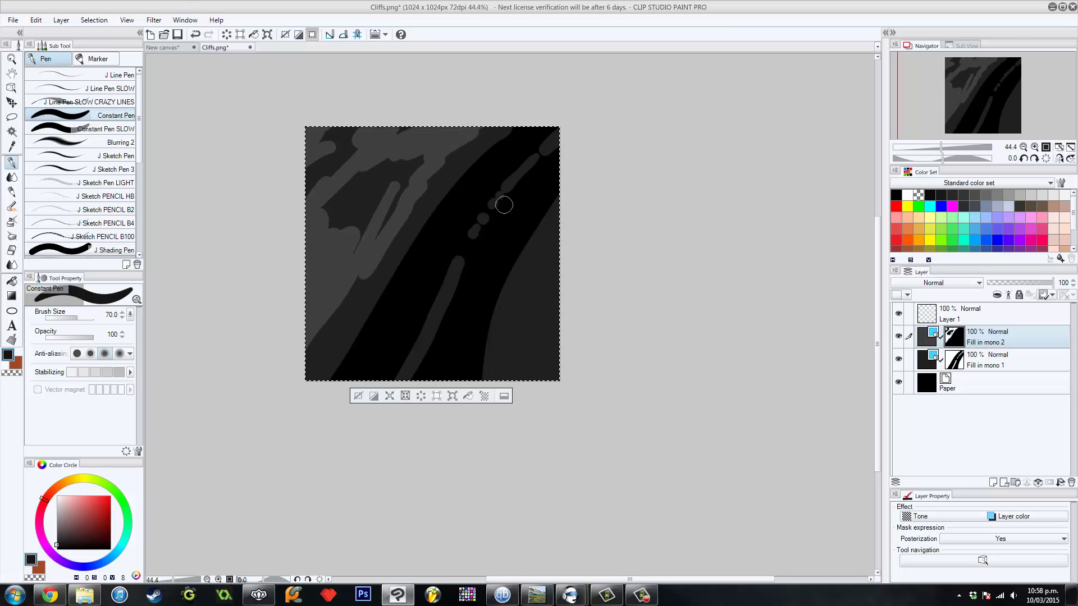
mouse_move(509, 374)
mouse_down()
mouse_move(509, 347)
mouse_move(559, 226)
mouse_move(526, 378)
mouse_move(563, 269)
mouse_up()
drag(518, 373, 523, 360)
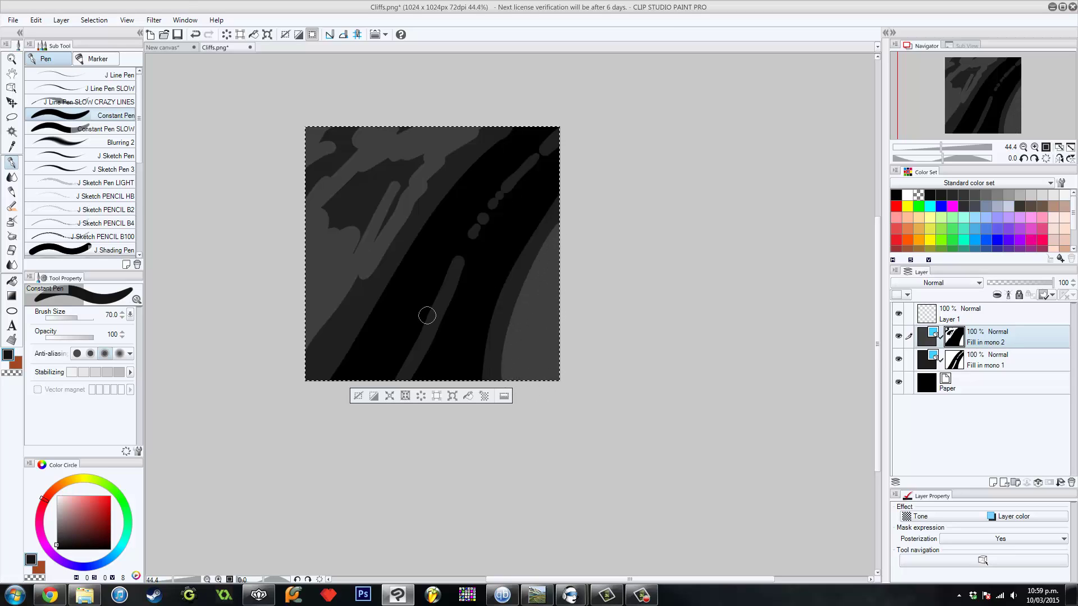
Highlight the lower part of the band's centre line on the second fill layer and reduce the brush size to 25.
drag(438, 316, 402, 378)
key(bracketleft)
key(bracketleft)
key(bracketleft)
key(bracketleft)
key(bracketleft)
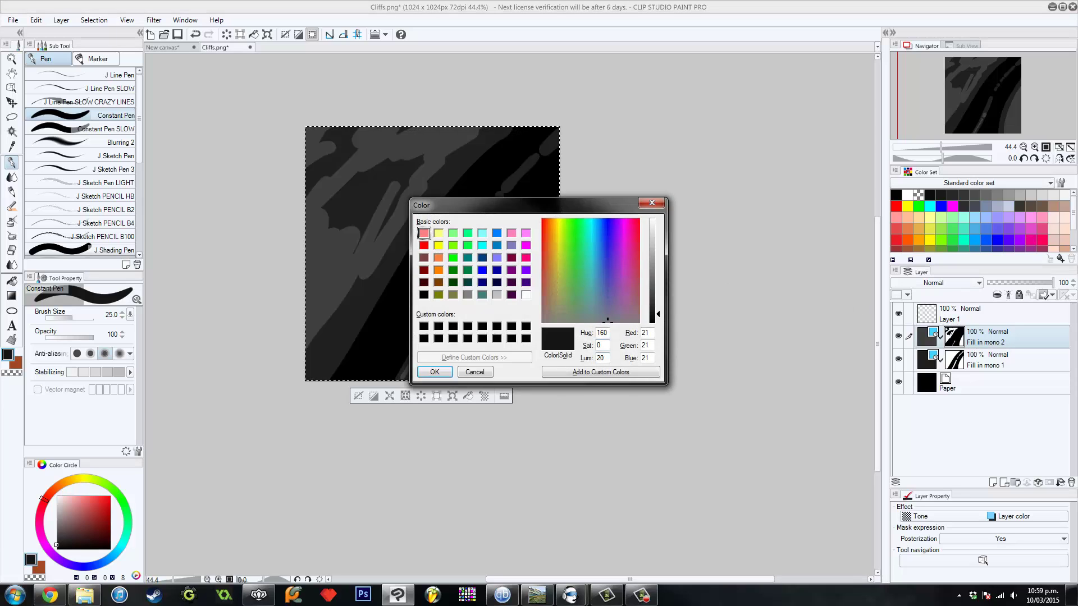
Add a third solid fill layer with luminosity 90 and clear its entire mask.
text(90)
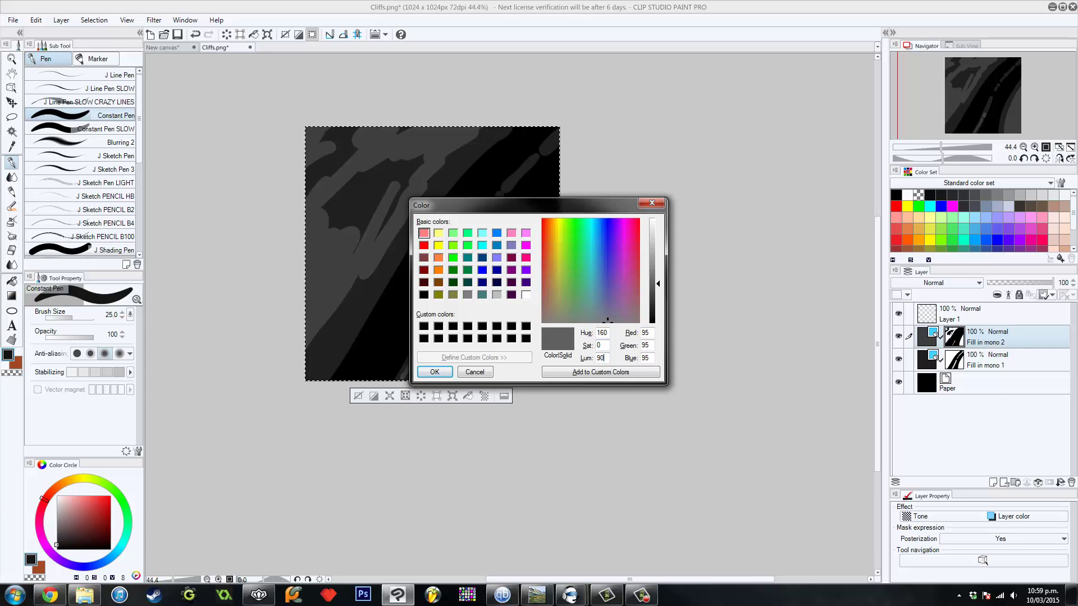
key(Return)
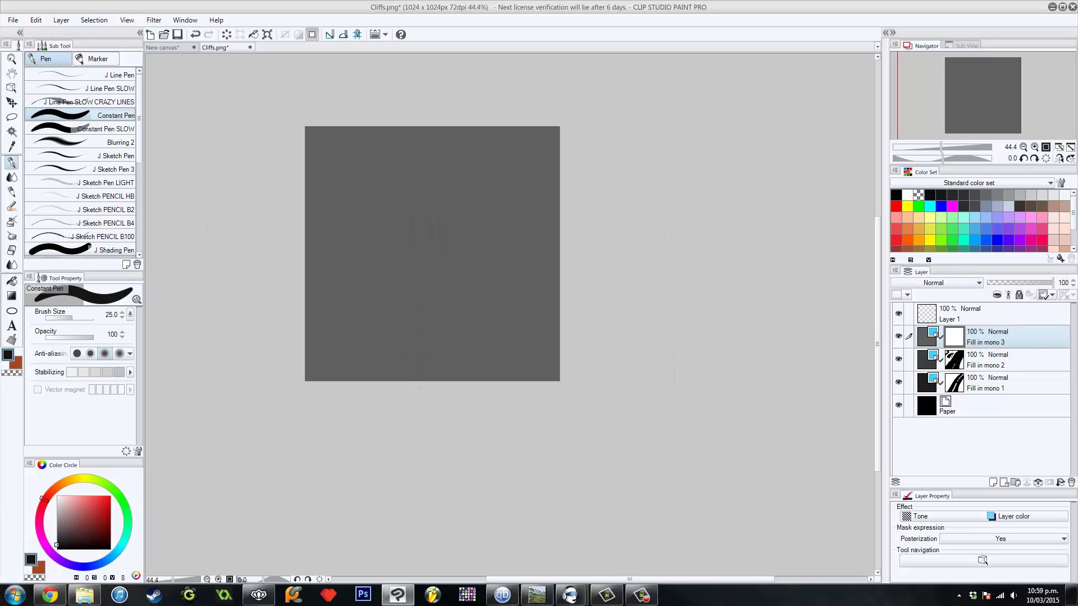
click(94, 20)
click(112, 35)
key(Delete)
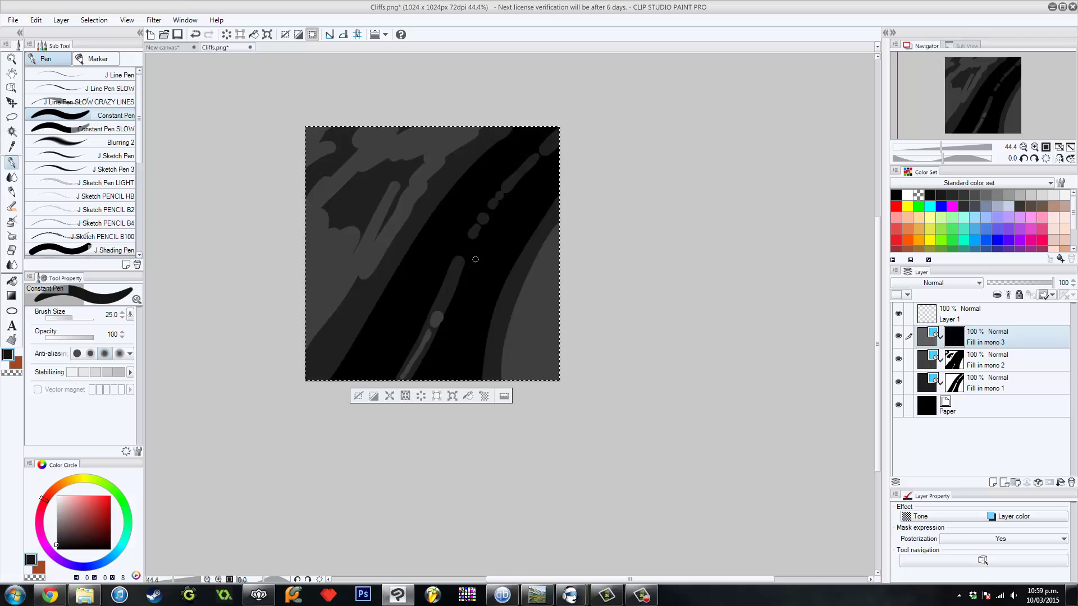
At brush size 100, paint the third grey tone on the left edge, the upper-left cliff top and the lower-right corner.
key(bracketright)
key(bracketright)
key(bracketright)
key(bracketright)
key(bracketright)
mouse_move(313, 246)
mouse_down()
mouse_move(325, 281)
mouse_move(301, 333)
mouse_up()
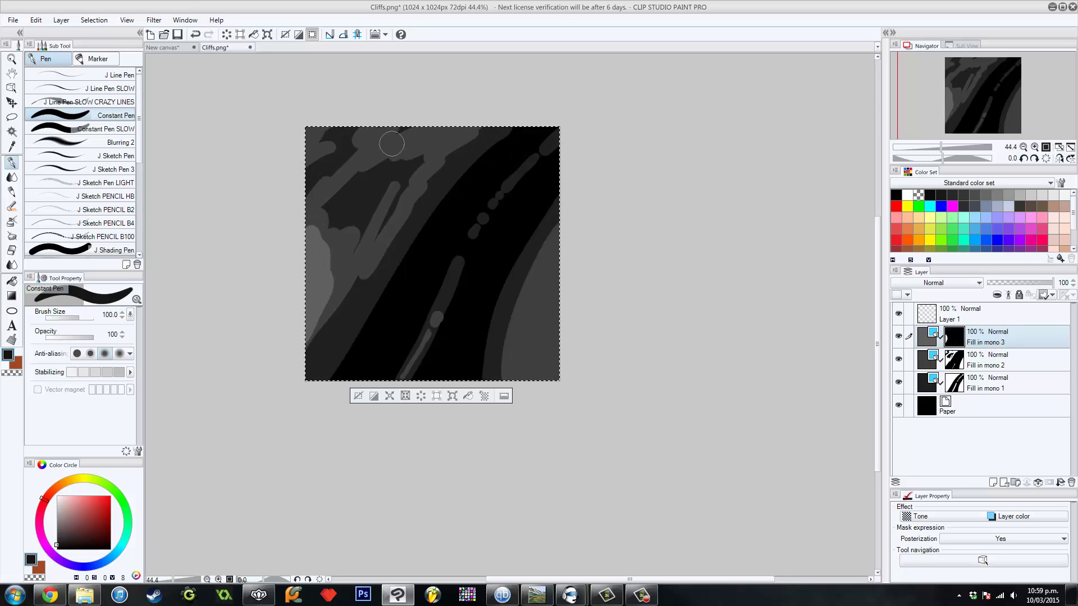
mouse_move(382, 138)
mouse_down()
mouse_move(475, 112)
mouse_move(387, 129)
mouse_move(352, 162)
mouse_up()
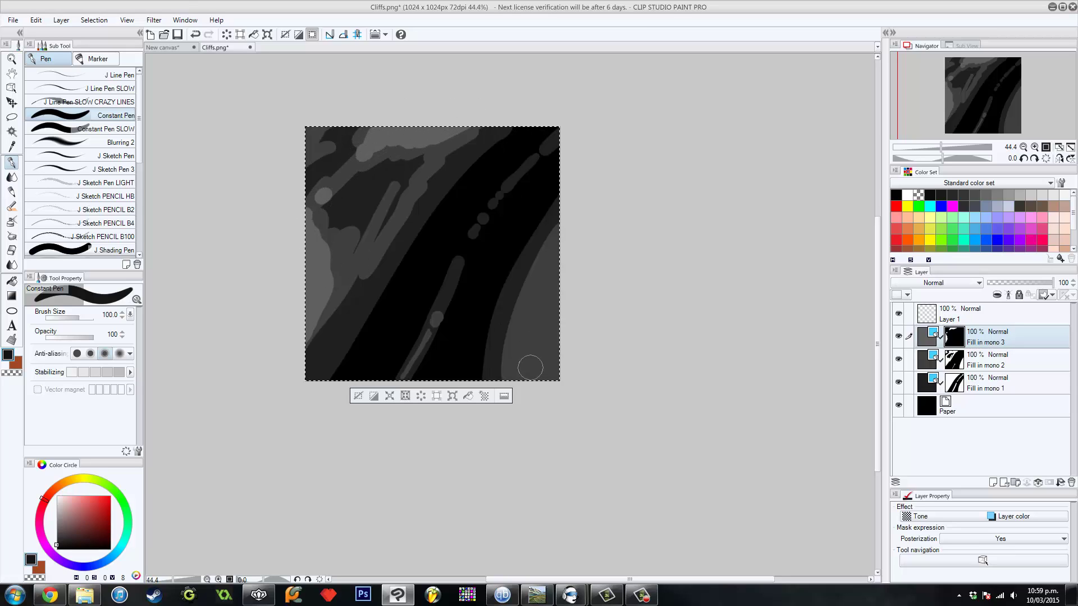
drag(527, 370, 558, 308)
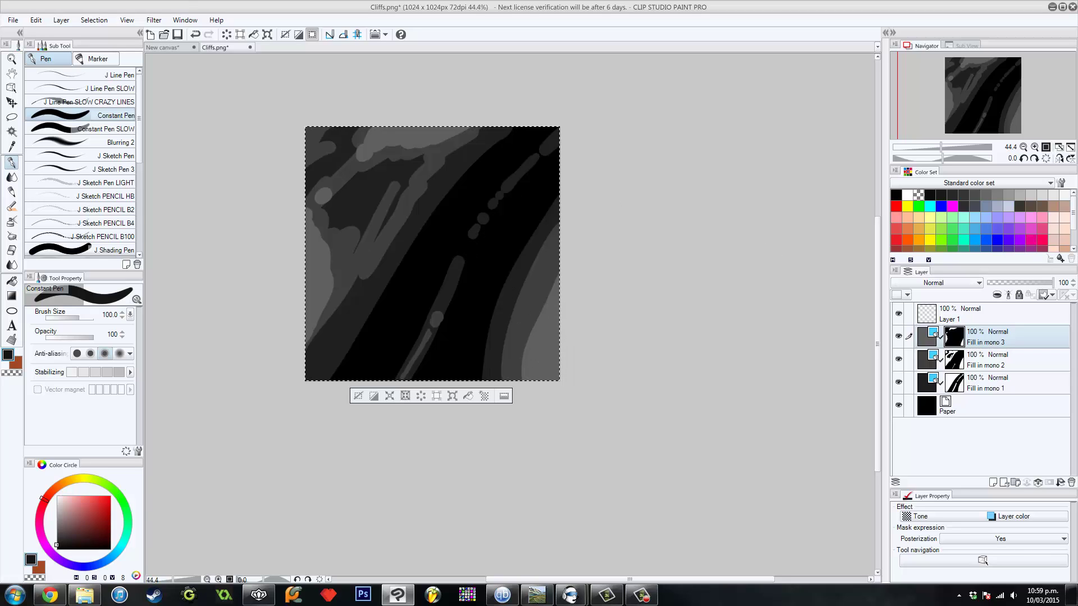
On the Fill in mono 1 mask, paint a dark grey rock mass over the band's upper-right end.
click(986, 383)
click(953, 383)
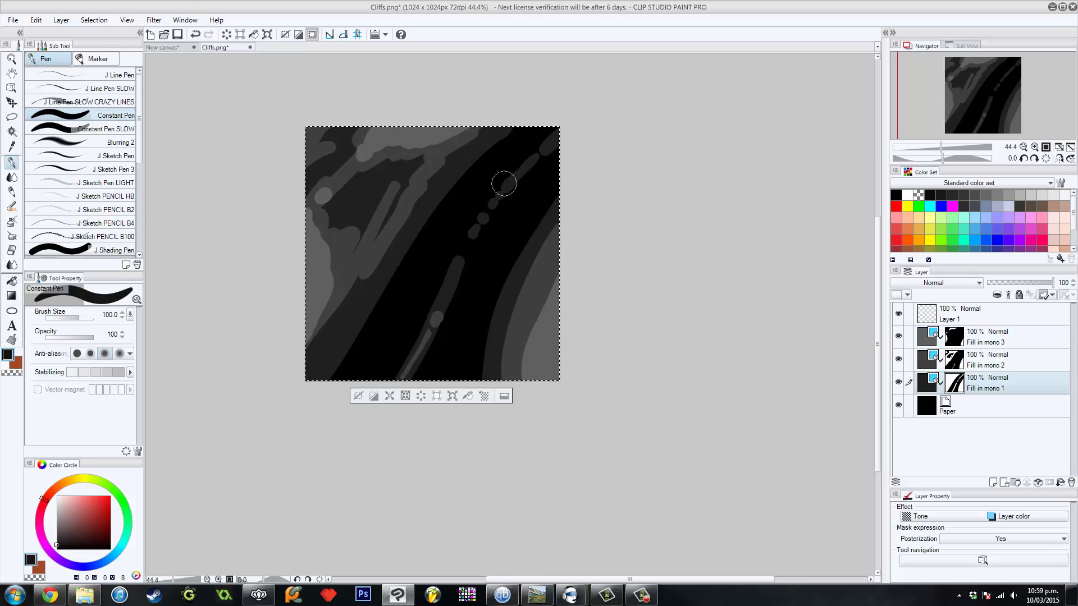
mouse_move(509, 182)
mouse_down()
mouse_move(507, 143)
mouse_move(519, 170)
mouse_move(584, 159)
mouse_up()
mouse_move(490, 202)
mouse_down()
mouse_move(497, 125)
mouse_move(529, 141)
mouse_up()
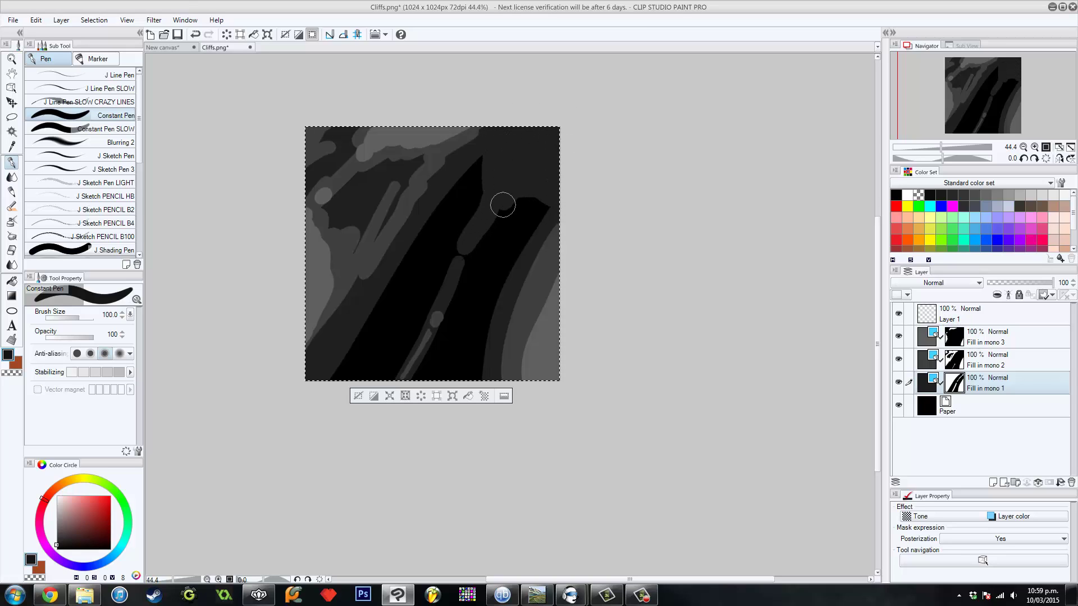
Build up the upper-right rock with lighter patches on the Fill in mono 2 and Fill in mono 3 masks.
click(988, 360)
mouse_move(478, 228)
mouse_down()
mouse_move(504, 178)
mouse_move(496, 130)
mouse_move(507, 184)
mouse_move(545, 179)
mouse_move(562, 125)
mouse_up()
mouse_move(500, 141)
mouse_down()
mouse_move(514, 174)
mouse_move(531, 168)
mouse_up()
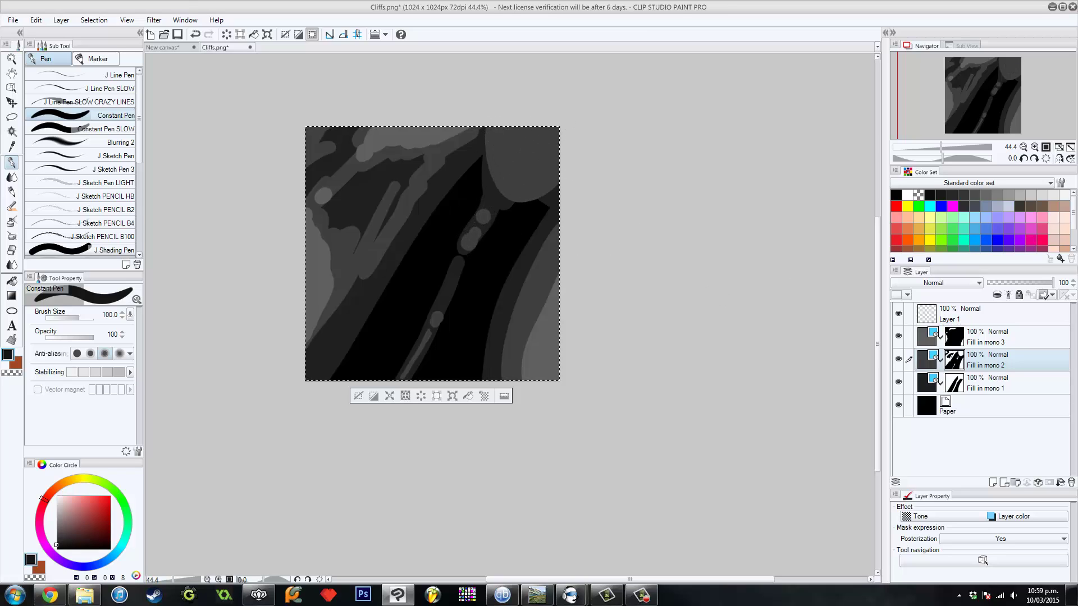
click(970, 339)
mouse_move(503, 125)
mouse_down()
mouse_move(515, 169)
mouse_move(534, 181)
mouse_move(525, 158)
mouse_move(555, 140)
mouse_up()
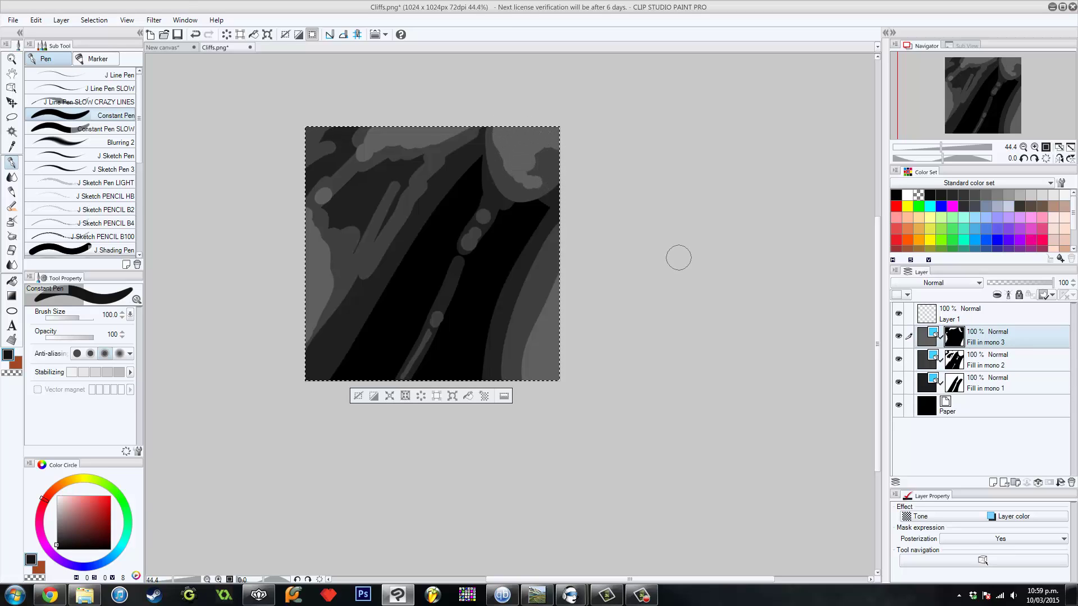
Add a fourth solid fill layer with luminosity 150 and clear its entire mask.
double_click(926, 337)
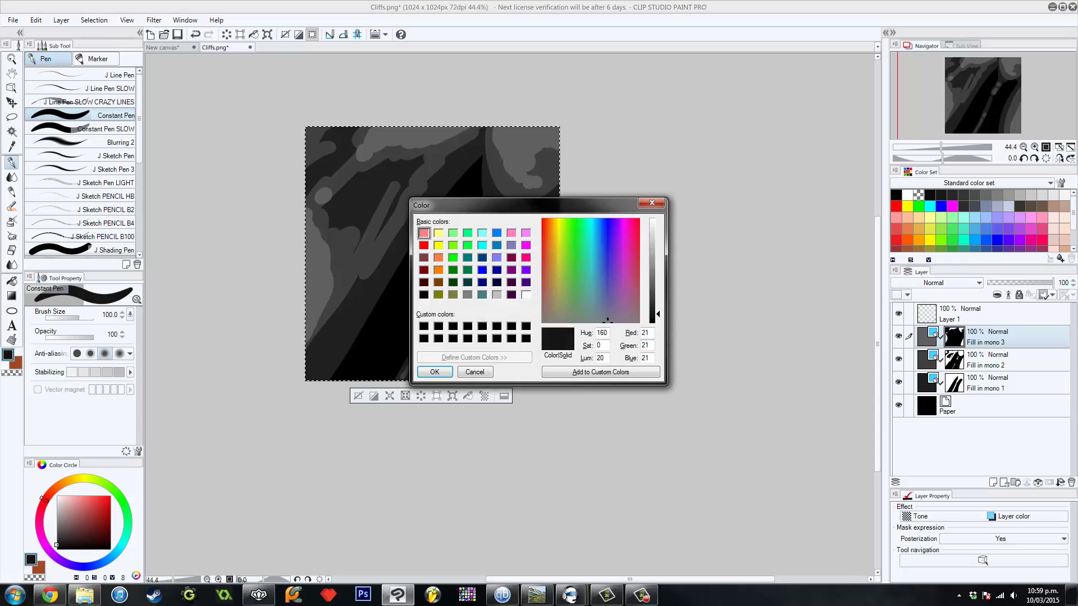
text(150)
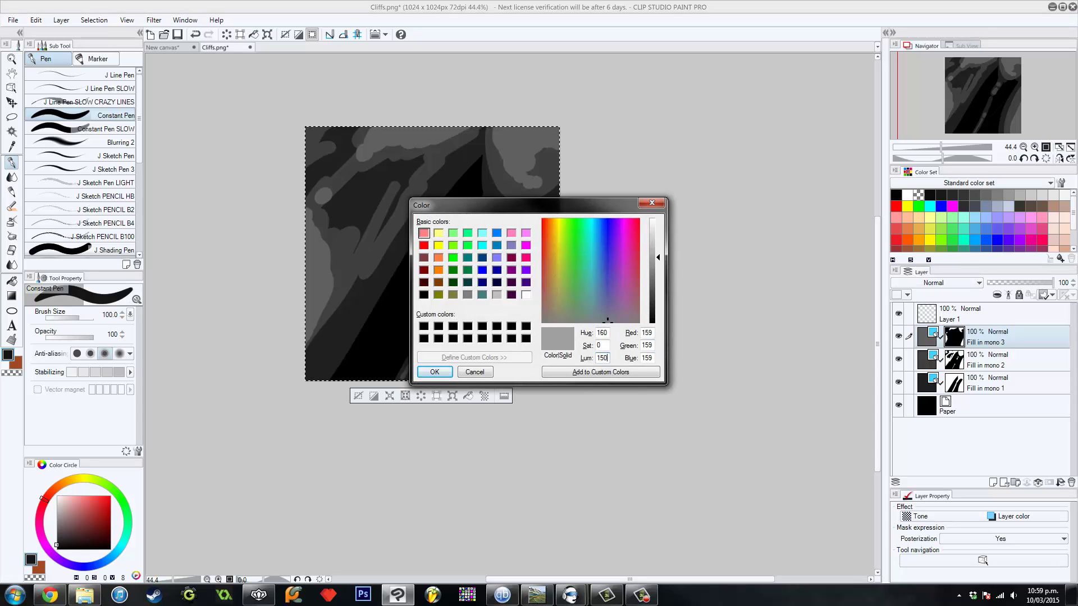
key(Return)
key(ctrl+a)
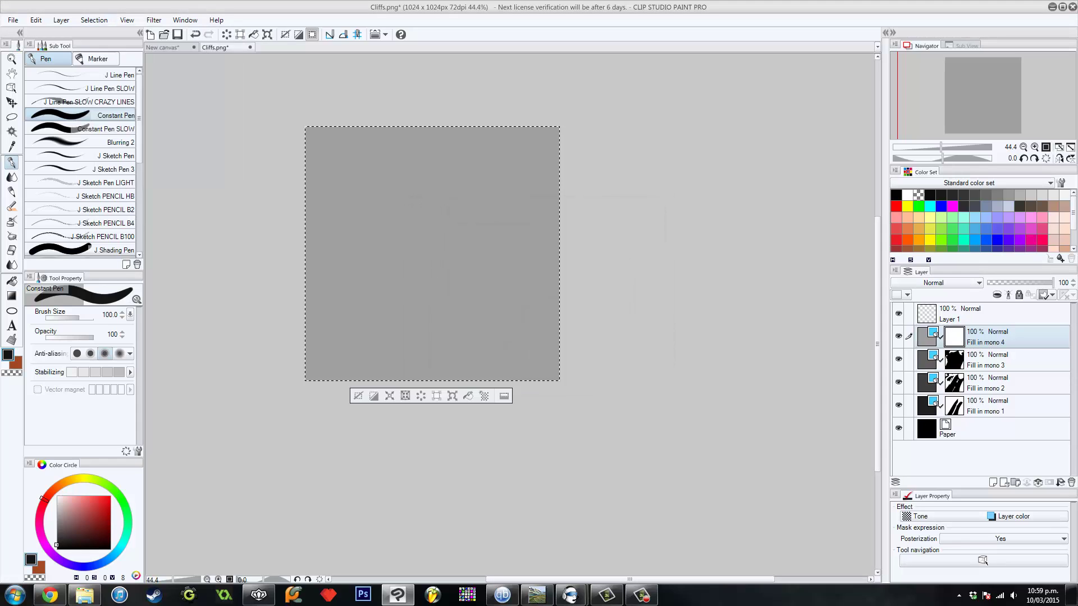
key(Delete)
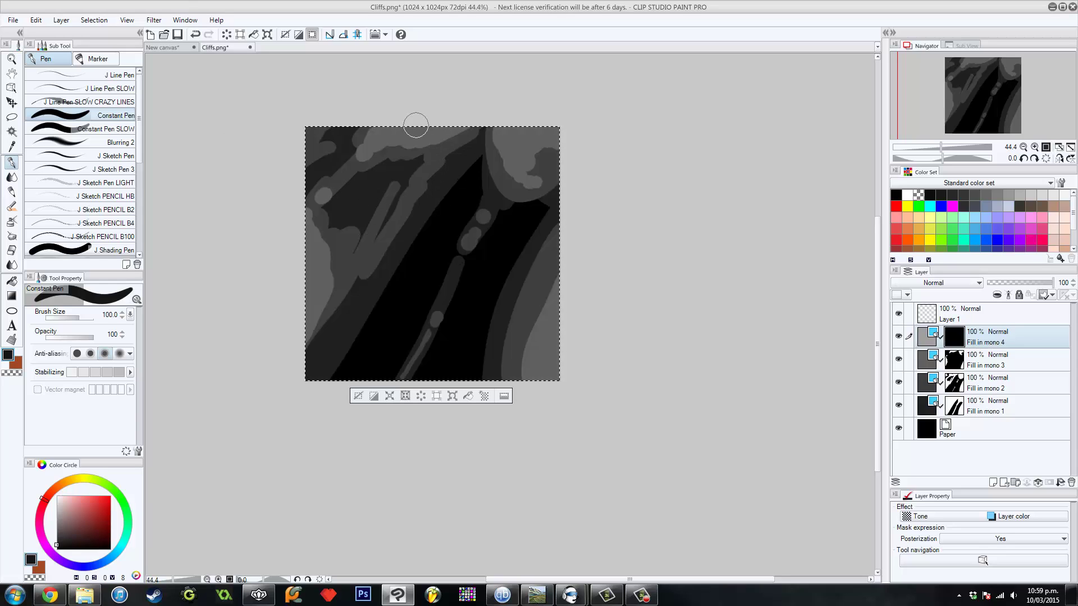
Paint the lightest grey highlights on the top edge, upper-right rock, lower-right corner and left edge.
mouse_move(381, 139)
mouse_down()
mouse_move(422, 124)
mouse_move(396, 129)
mouse_up()
key(ctrl+z)
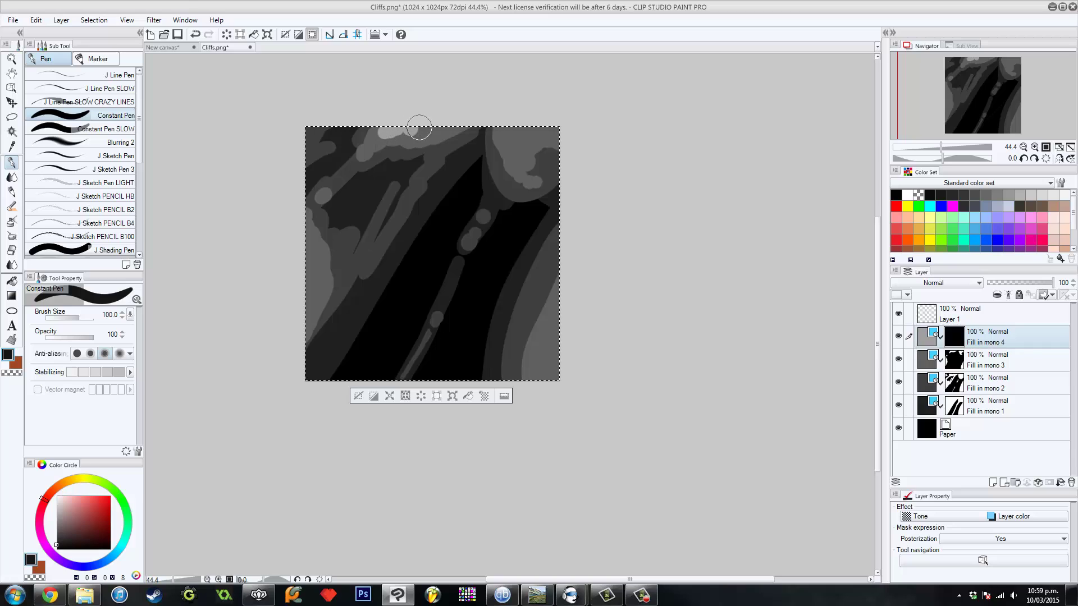
drag(515, 140, 516, 156)
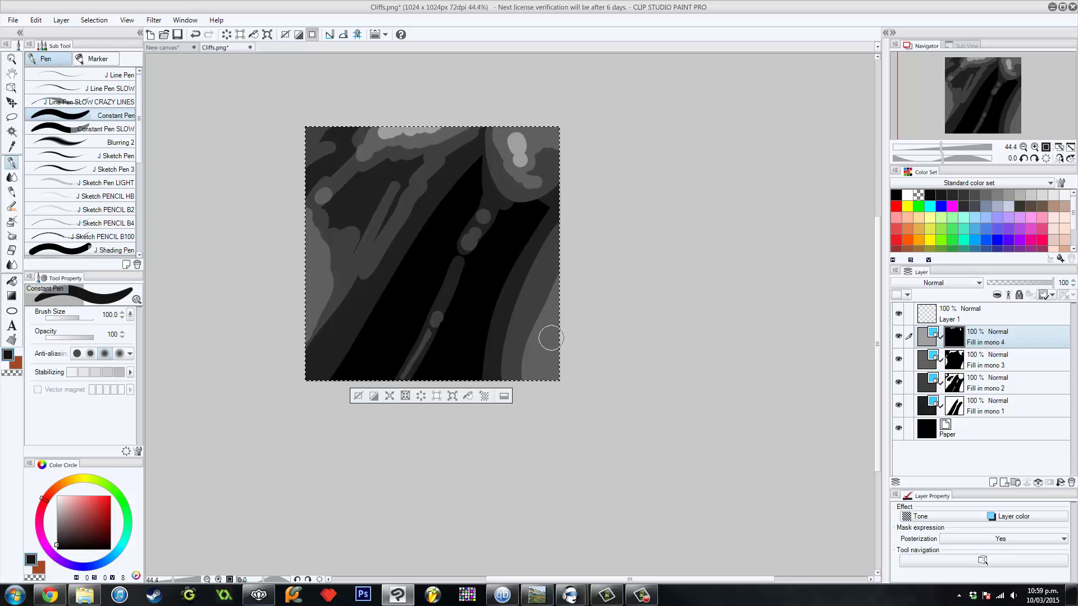
mouse_move(541, 387)
mouse_down()
mouse_move(562, 307)
mouse_move(551, 395)
mouse_move(560, 397)
mouse_move(560, 370)
mouse_up()
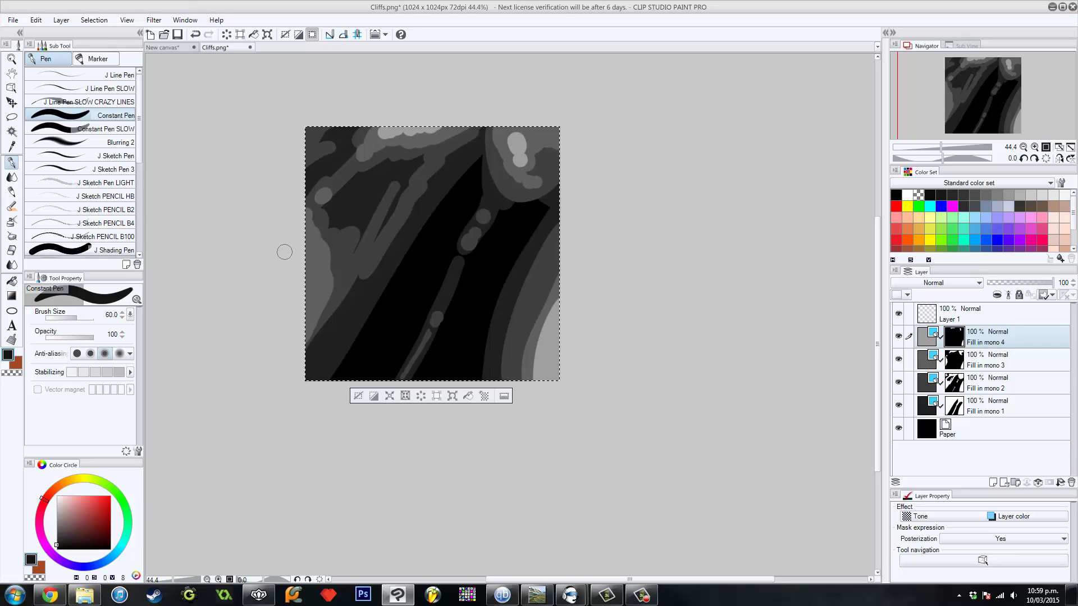
drag(303, 232, 301, 297)
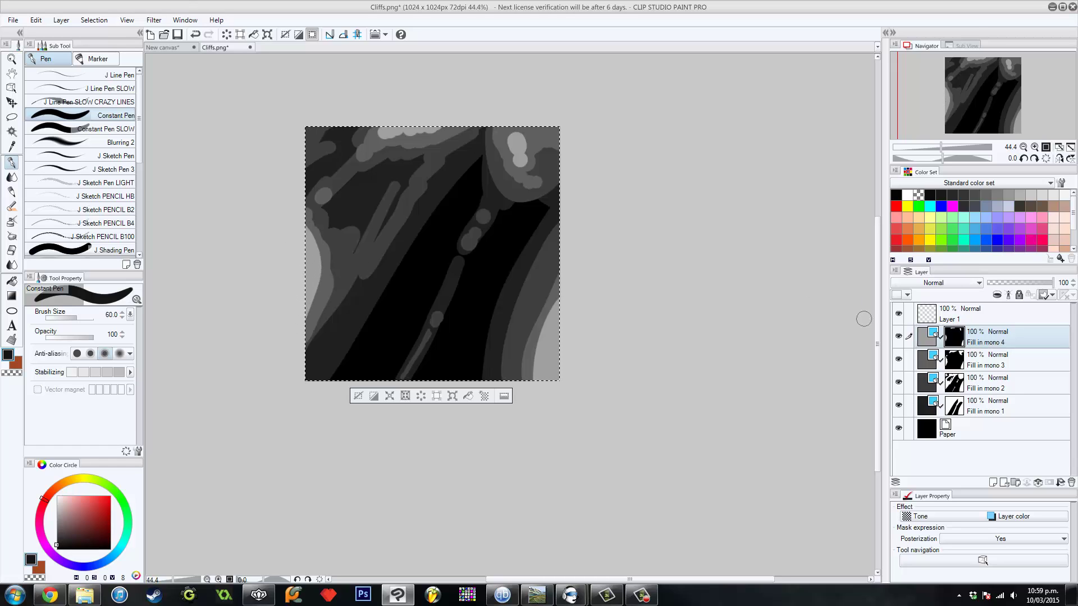
Check the luminosity setting of the Fill in mono 4 layer's colour.
double_click(926, 337)
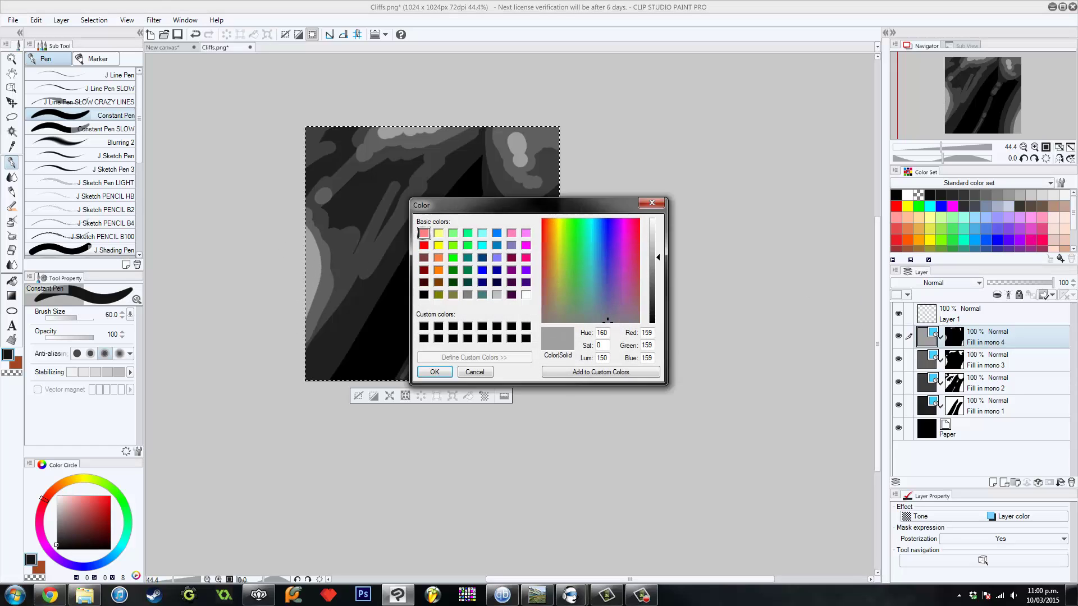
drag(597, 358, 604, 358)
key(Return)
click(987, 360)
click(986, 337)
click(986, 359)
click(986, 337)
click(987, 360)
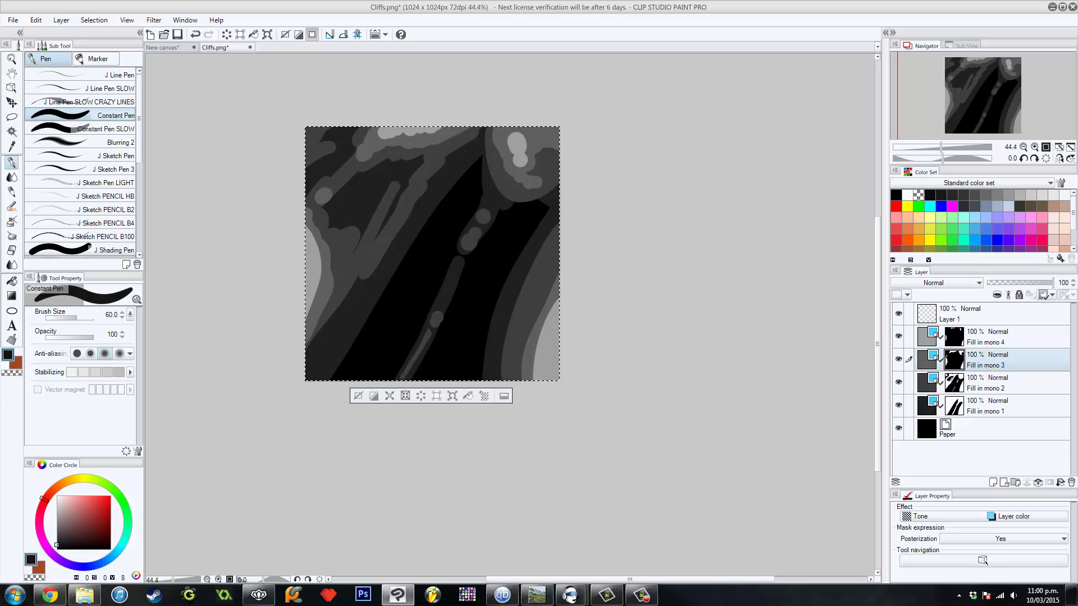
Toggle the visibility of the Fill in mono 2, 3 and 4 layers to compare what each contributes.
click(899, 382)
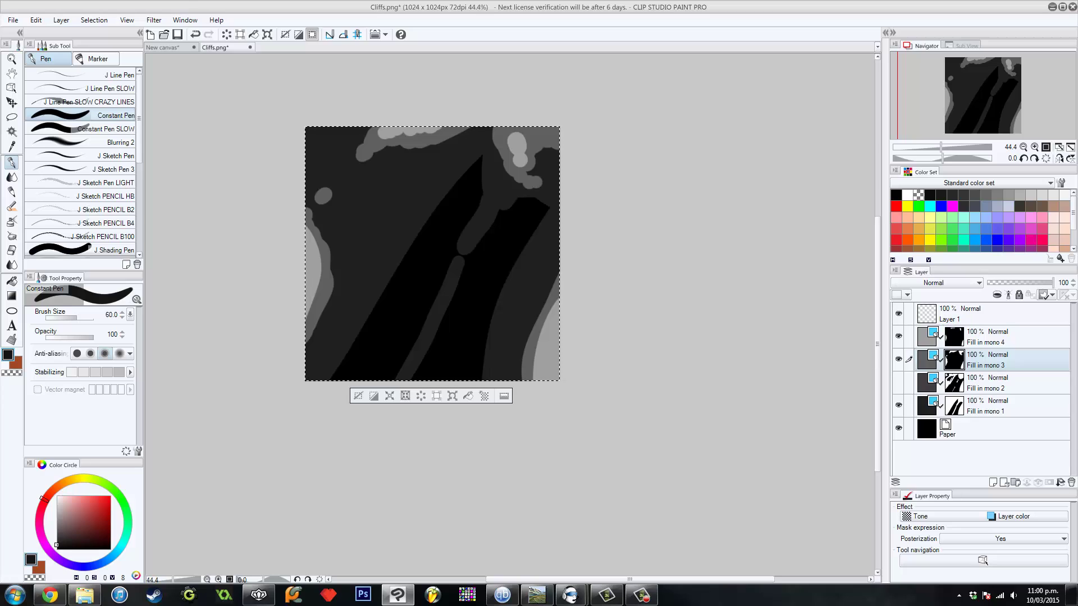
click(898, 383)
click(987, 337)
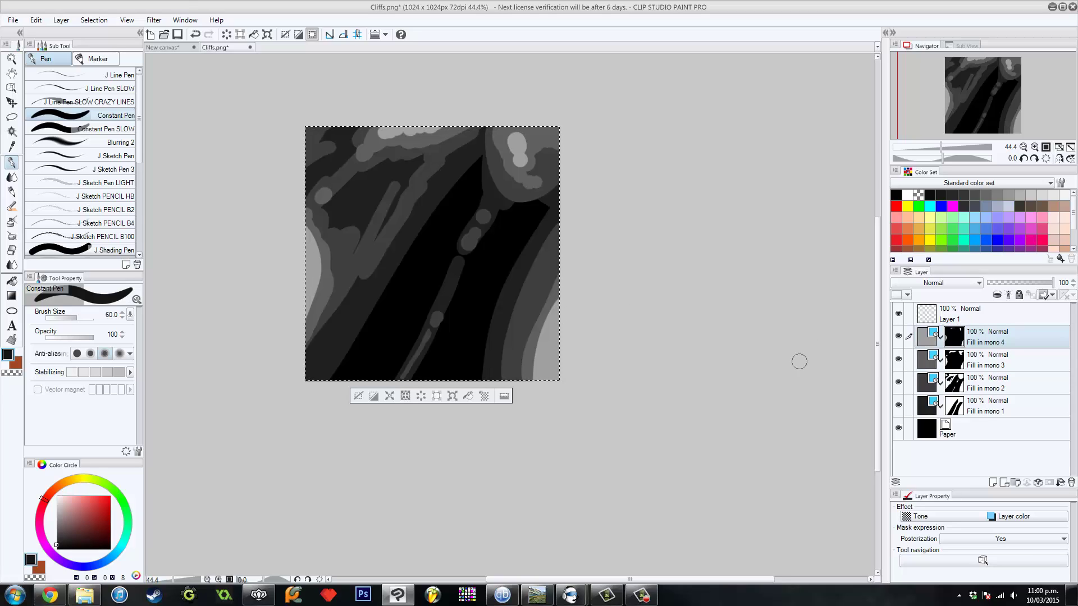
click(899, 336)
click(898, 359)
click(898, 382)
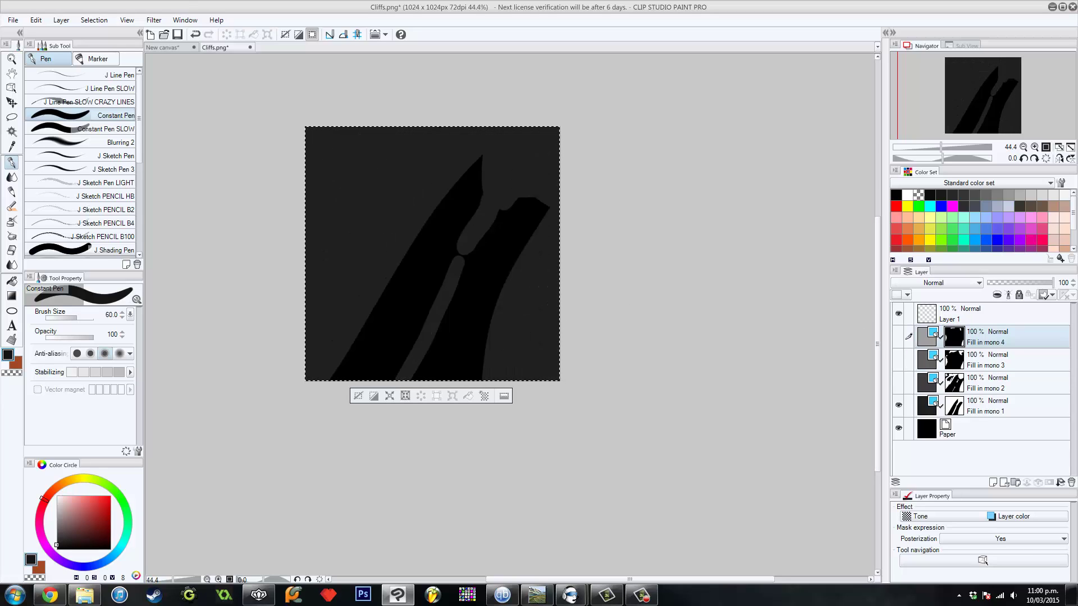
click(898, 382)
click(898, 359)
click(898, 336)
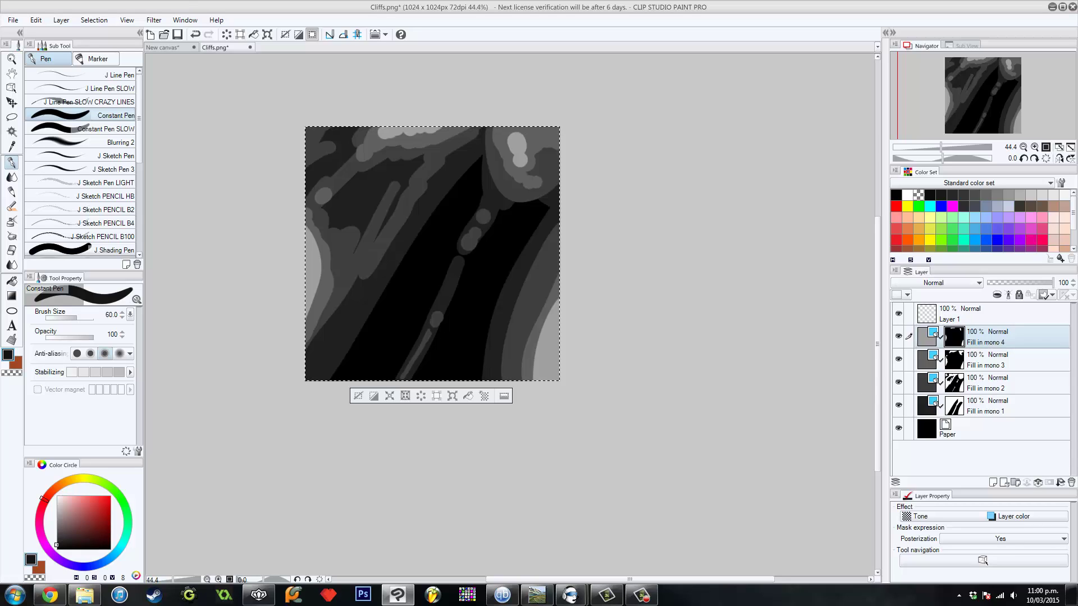
Hide the Fill in mono 4, Fill in mono 3 and Fill in mono 2 layers.
click(898, 336)
click(898, 359)
click(898, 383)
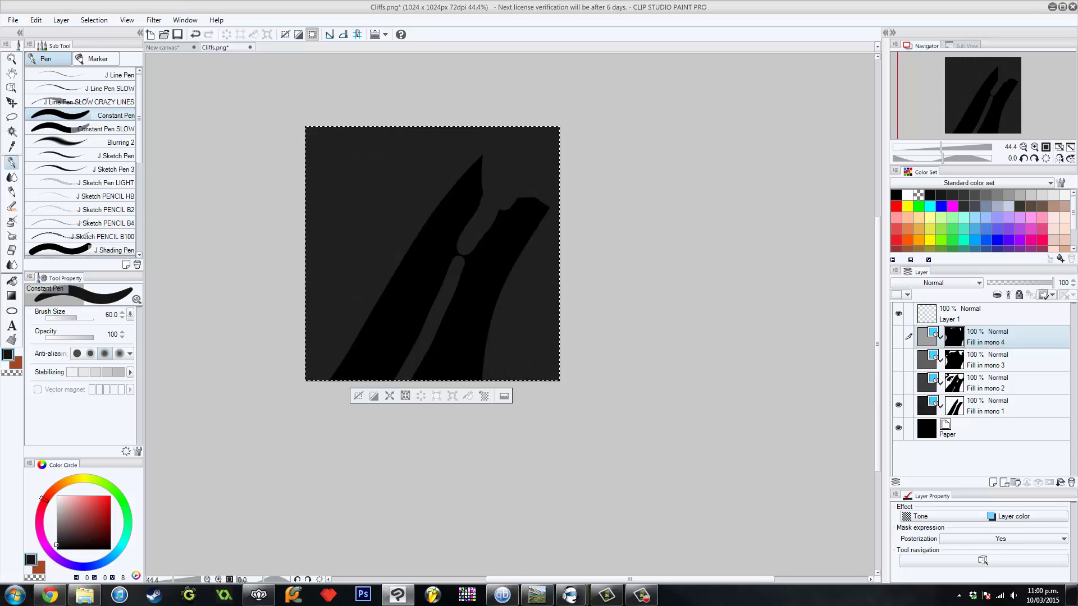
Soften the outer edges of the black crevices on the Fill in mono 1 mask using the Blurring 2 brush at size 250.
click(954, 405)
click(115, 142)
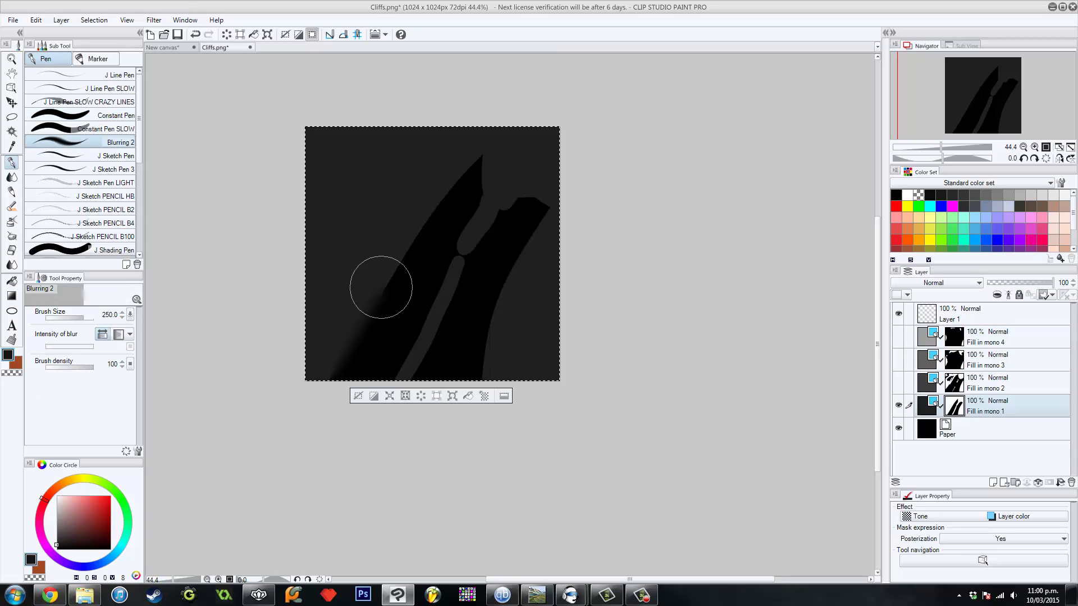
mouse_move(363, 326)
mouse_down()
mouse_move(475, 162)
mouse_move(464, 165)
mouse_move(548, 208)
mouse_move(559, 203)
mouse_move(505, 291)
mouse_move(490, 432)
mouse_up()
drag(488, 362, 491, 383)
drag(540, 259, 527, 338)
Blur the narrow joint and upper part of the light ridge between the two black crevices on the Fill in mono 1 mask.
key(bracketleft)
key(bracketleft)
key(bracketleft)
key(bracketleft)
key(bracketleft)
key(bracketleft)
key(bracketleft)
key(bracketleft)
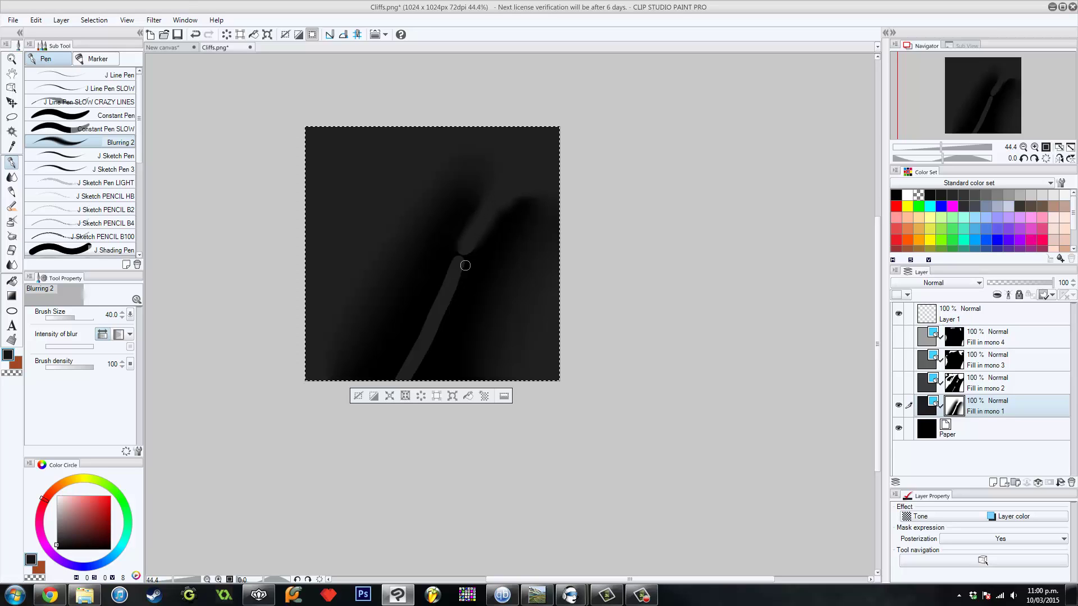
click(1034, 147)
click(1034, 147)
click(1034, 147)
drag(1005, 111, 999, 103)
key(bracketright)
key(bracketright)
key(bracketright)
key(bracketright)
key(bracketright)
key(bracketright)
key(bracketright)
key(bracketright)
mouse_move(455, 255)
mouse_down()
mouse_move(448, 264)
mouse_move(464, 241)
mouse_up()
Soften the edges of the lower light ridge on the Fill in mono 1 mask with the blur brush at size 50.
key(bracketleft)
key(bracketleft)
drag(999, 105, 987, 119)
key(bracketleft)
key(bracketleft)
key(bracketleft)
key(bracketleft)
key(bracketleft)
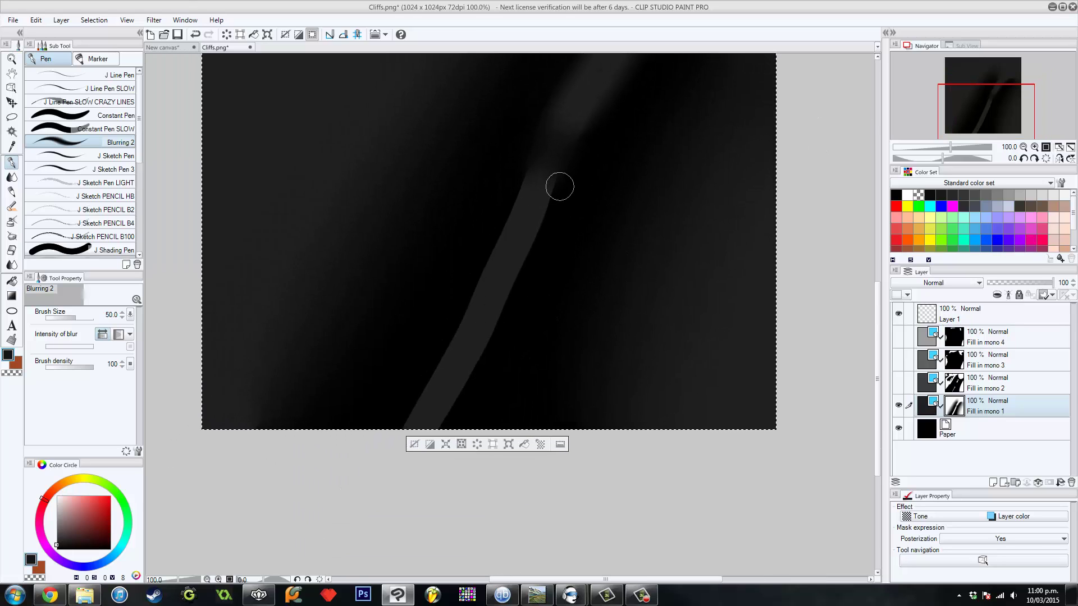
mouse_move(559, 185)
mouse_down()
mouse_move(493, 344)
mouse_move(445, 422)
mouse_up()
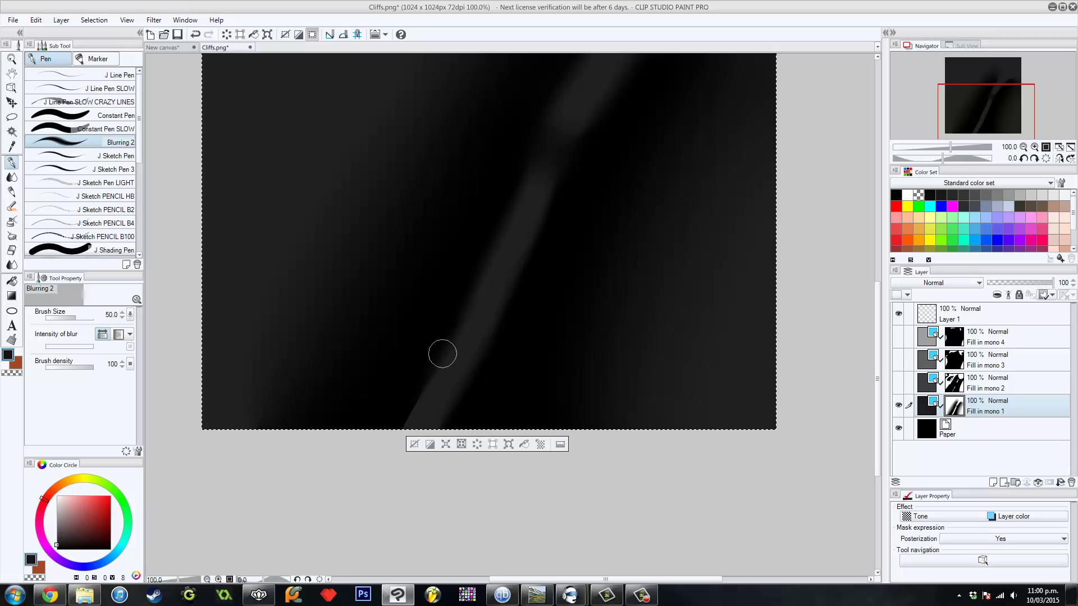
Fade the bottom end of the light ridge into the dark area, enlarging the blur brush up to 400 and reducing it to 80.
key(bracketright)
key(bracketright)
key(bracketright)
key(bracketright)
key(bracketright)
key(bracketright)
key(bracketright)
key(bracketright)
key(bracketright)
key(bracketright)
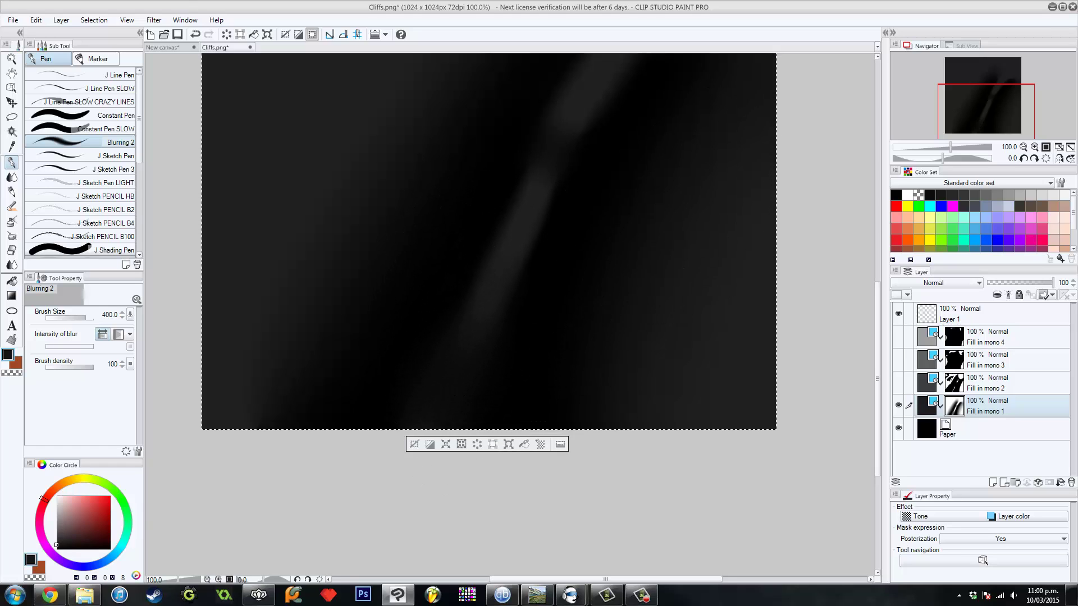
key(bracketleft)
key(bracketleft)
key(bracketleft)
key(bracketleft)
key(bracketleft)
key(bracketleft)
key(bracketleft)
Show the Fill in mono 2 layer and blur the upper-left rock patches on its mask with an enlarged blur brush.
click(1023, 147)
click(1023, 147)
click(899, 383)
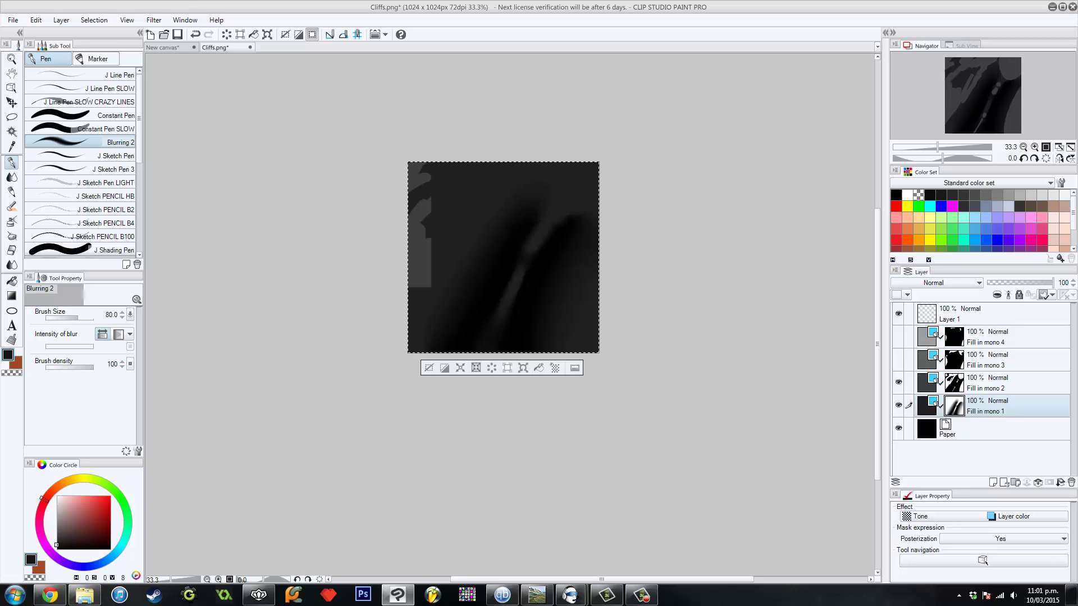
click(983, 384)
key(bracketright)
key(bracketright)
key(bracketright)
key(bracketright)
key(bracketright)
key(bracketright)
key(bracketright)
key(bracketright)
key(bracketright)
mouse_move(440, 219)
mouse_down()
mouse_move(481, 188)
mouse_move(450, 238)
mouse_move(426, 241)
mouse_move(436, 215)
mouse_move(481, 197)
mouse_move(449, 255)
mouse_up()
Slightly soften the inner edge of the lower-right rock on the Fill in mono 2 mask with a small blur brush.
key(bracketleft)
key(bracketleft)
key(bracketleft)
key(bracketleft)
key(bracketleft)
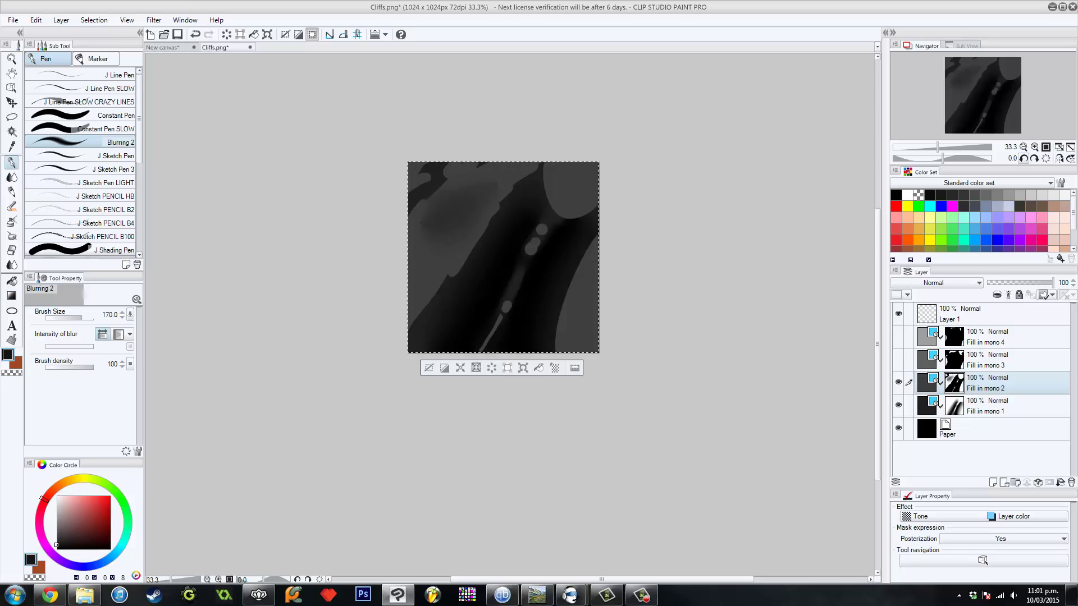
click(1034, 147)
click(1034, 147)
click(1034, 147)
drag(986, 119, 1005, 113)
key(bracketleft)
key(bracketleft)
key(bracketleft)
key(bracketleft)
key(bracketleft)
key(bracketleft)
key(bracketleft)
key(bracketleft)
key(bracketleft)
key(bracketleft)
key(bracketleft)
key(bracketleft)
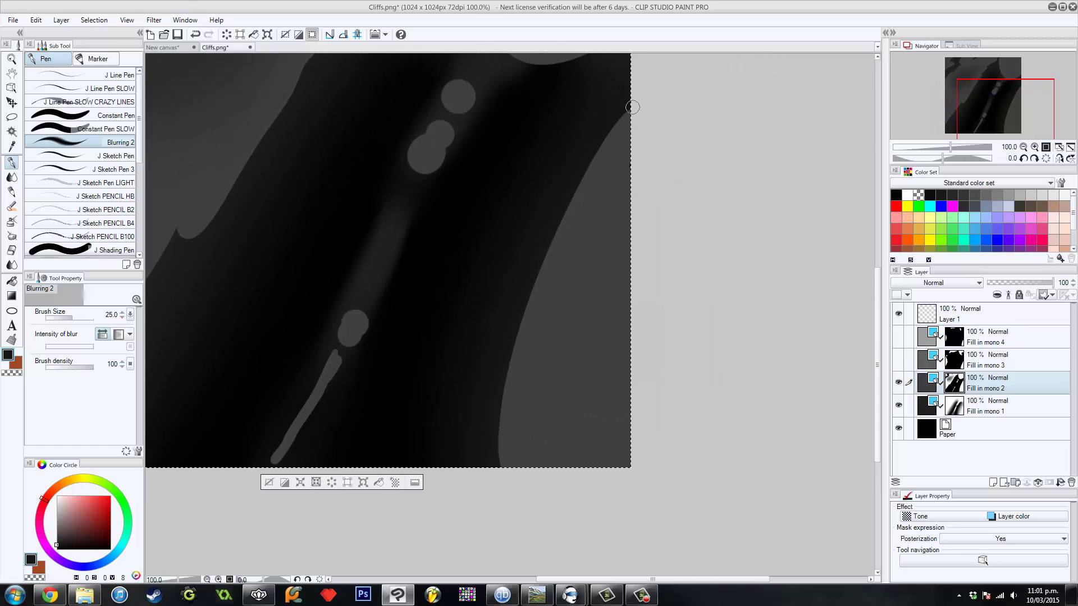
drag(603, 140, 562, 225)
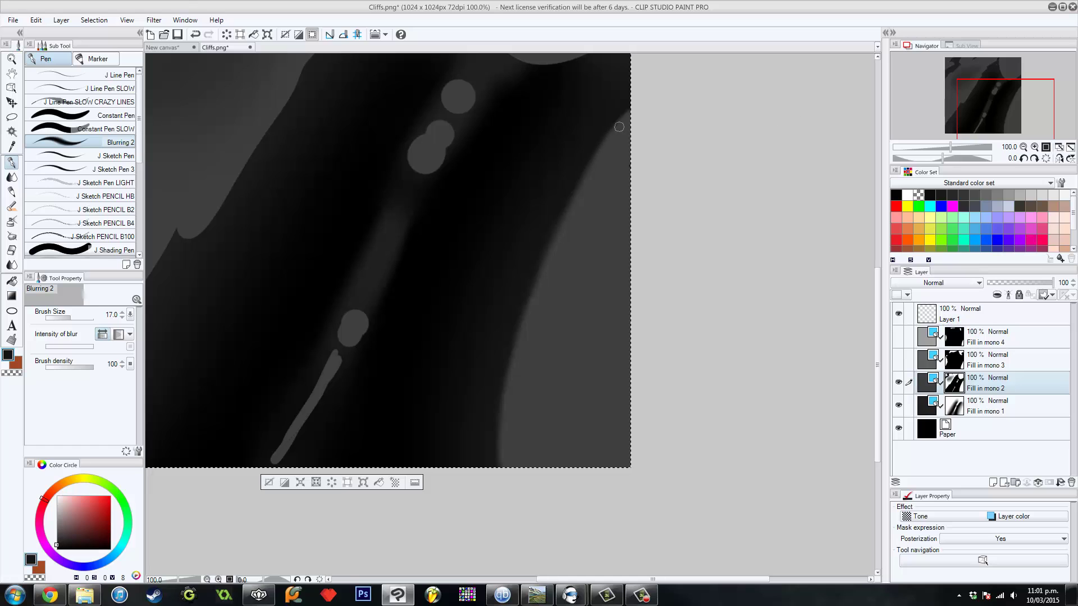
Blur the upper cluster of light spots on the central ridge of the Fill in mono 2 mask with a large blur brush.
mouse_move(438, 225)
mouse_down()
mouse_move(481, 340)
mouse_move(458, 414)
mouse_up()
key(bracketright)
key(bracketright)
key(bracketright)
key(bracketright)
key(bracketright)
key(bracketright)
key(bracketright)
key(bracketright)
key(bracketright)
key(bracketright)
key(bracketright)
key(bracketright)
key(bracketright)
key(bracketright)
mouse_move(499, 103)
mouse_down()
mouse_move(505, 152)
mouse_move(522, 175)
mouse_move(500, 137)
mouse_move(504, 154)
mouse_move(566, 228)
mouse_move(653, 191)
mouse_move(491, 238)
mouse_up()
key(bracketleft)
key(bracketleft)
mouse_move(476, 279)
mouse_down()
mouse_move(456, 351)
mouse_move(493, 334)
mouse_move(476, 360)
mouse_move(425, 324)
mouse_move(550, 260)
mouse_up()
drag(538, 463, 655, 267)
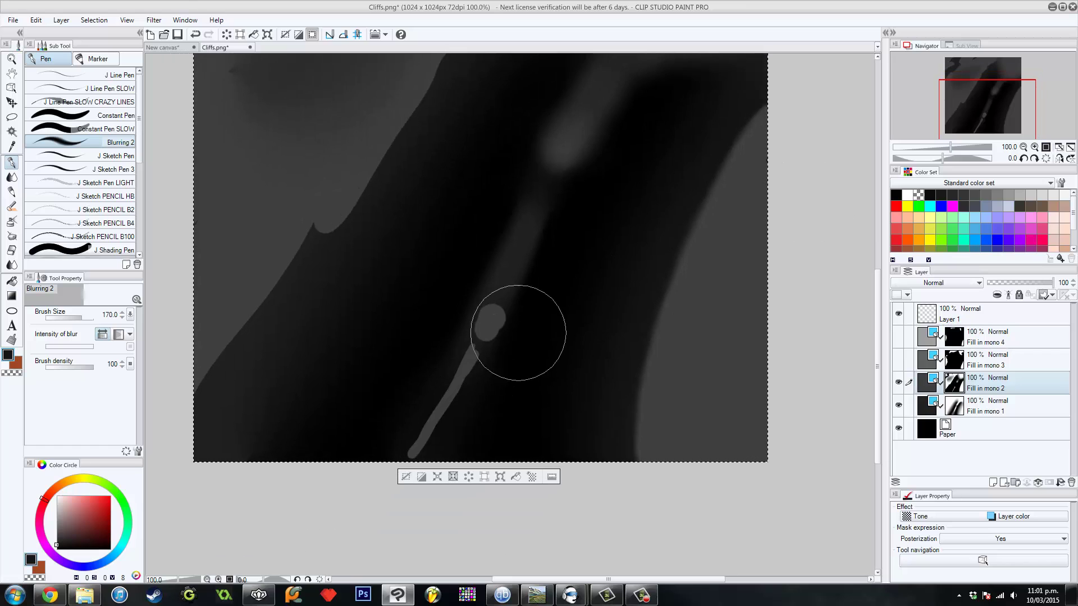
Fade the lower end of the thin light streak on the Fill in mono 2 mask into the dark crevice.
key(bracketleft)
key(bracketleft)
key(bracketleft)
key(bracketleft)
key(bracketleft)
key(bracketleft)
key(bracketleft)
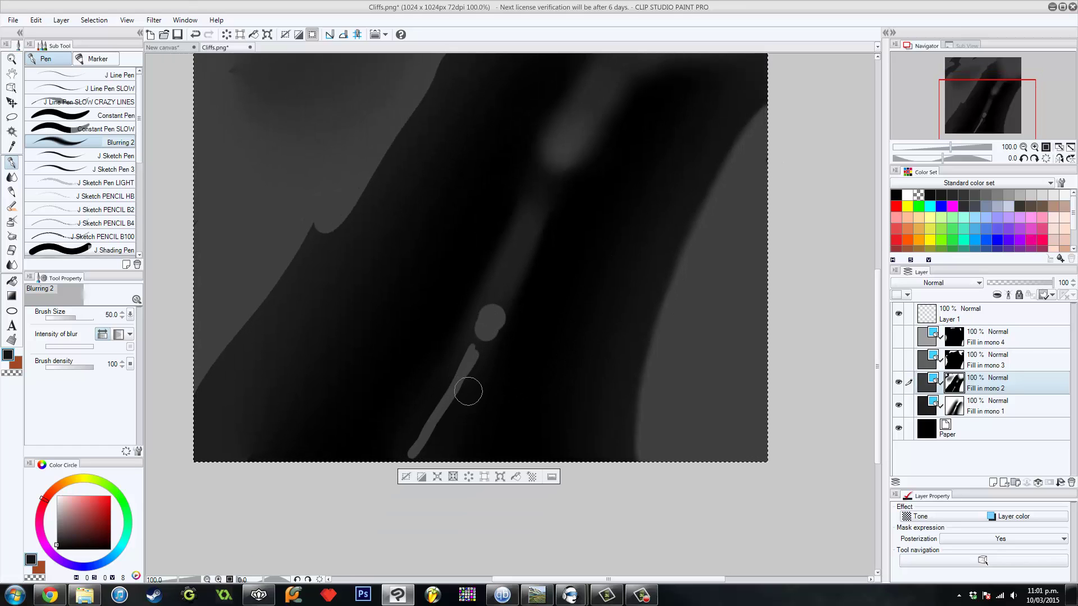
key(bracketright)
key(bracketright)
key(bracketright)
key(bracketright)
key(bracketright)
key(bracketright)
key(bracketright)
key(bracketright)
key(bracketright)
key(bracketright)
mouse_move(406, 463)
mouse_down()
mouse_move(386, 482)
mouse_move(396, 475)
mouse_up()
Blur the thin light streak near the lower edge of the Fill in mono 2 mask, reducing the blur brush to size 15.
key(bracketleft)
key(bracketleft)
key(bracketleft)
key(bracketleft)
key(bracketleft)
key(bracketleft)
key(bracketleft)
key(bracketleft)
key(bracketleft)
key(bracketleft)
key(bracketleft)
key(bracketleft)
key(bracketleft)
key(bracketleft)
key(bracketleft)
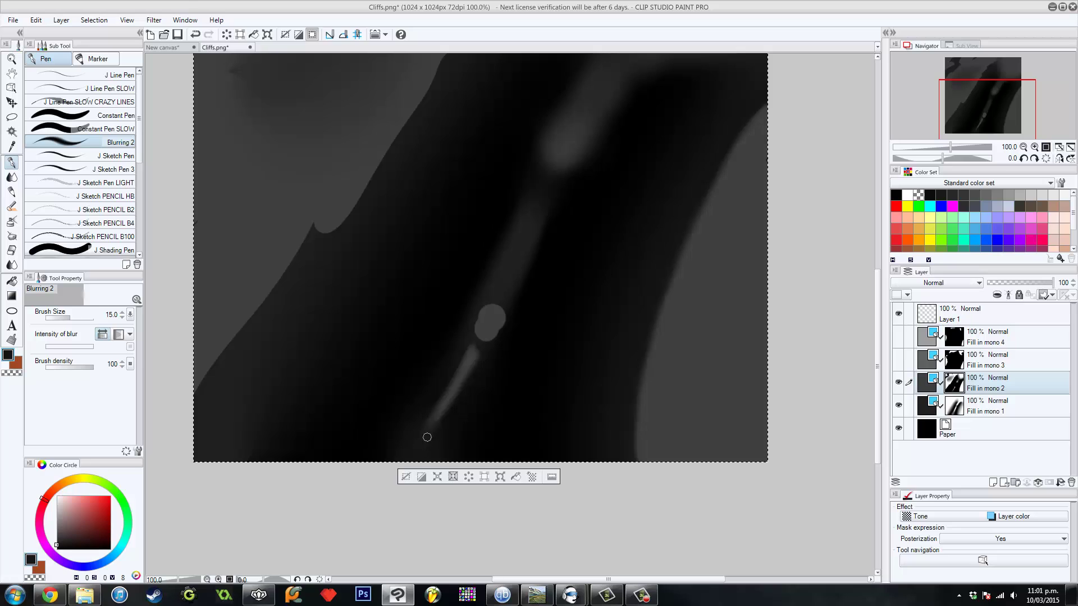
Soften the streak's lower end and blur the light oval spot above it on the Fill in mono 2 mask with an enlarged brush.
key(bracketright)
key(bracketright)
key(bracketright)
key(bracketright)
key(bracketright)
key(bracketright)
key(bracketright)
key(bracketright)
drag(440, 424, 431, 420)
drag(488, 330, 497, 288)
Blur the left rock's upper edge along the central crevice on the Fill in mono 2 mask, enlarging the blur brush from 80 to 400.
key(bracketright)
mouse_move(505, 163)
mouse_down()
mouse_move(645, 272)
mouse_move(636, 306)
mouse_up()
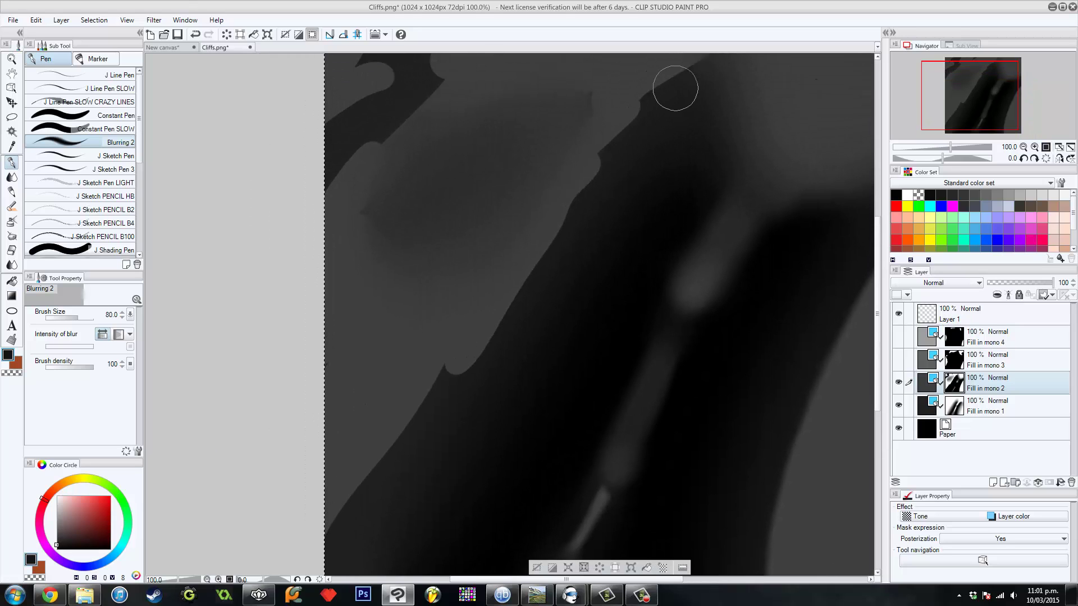
mouse_move(679, 84)
mouse_down()
mouse_move(637, 100)
mouse_move(539, 215)
mouse_move(484, 326)
mouse_move(580, 187)
mouse_move(642, 129)
mouse_move(608, 161)
mouse_up()
key(bracketright)
key(bracketright)
key(bracketright)
key(bracketright)
key(bracketright)
key(bracketright)
key(bracketright)
key(bracketright)
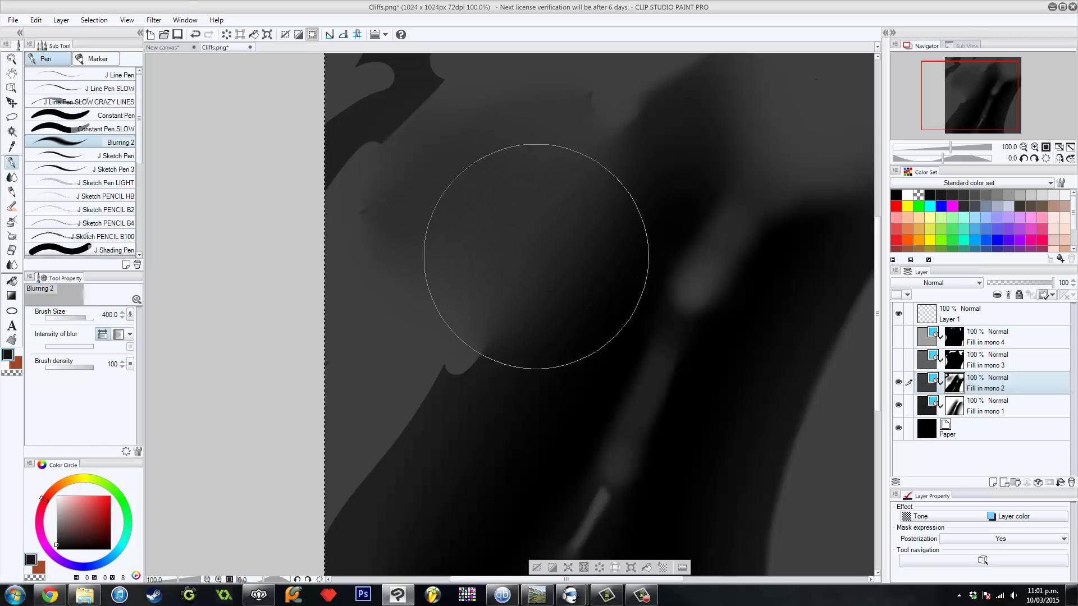
Blur the notch and lower edge of the left rock on the Fill in mono 2 mask with a smaller blur brush.
key(bracketleft)
key(bracketleft)
key(bracketleft)
key(bracketleft)
key(bracketleft)
key(bracketleft)
key(bracketleft)
key(bracketleft)
key(bracketleft)
key(bracketleft)
mouse_move(493, 344)
mouse_down()
mouse_move(441, 372)
mouse_move(468, 379)
mouse_up()
Soften the edges of the dark patch in the upper-left corner of the Fill in mono 2 mask with a small blur brush.
key(bracketleft)
key(bracketleft)
key(bracketleft)
key(bracketleft)
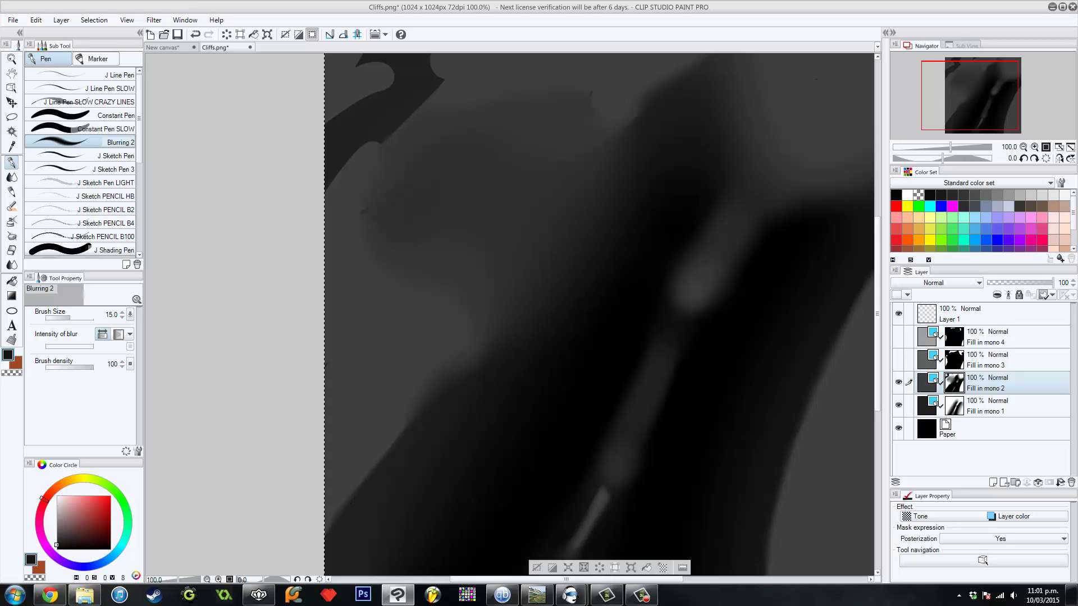
mouse_move(477, 151)
mouse_down()
mouse_move(576, 261)
mouse_move(597, 261)
mouse_up()
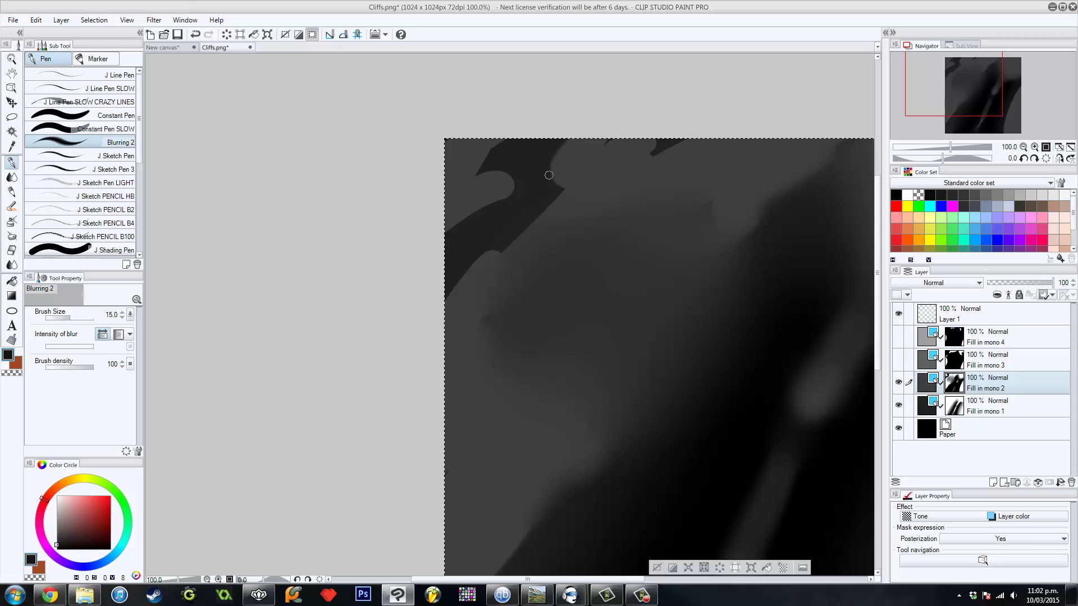
key(bracketright)
drag(481, 255, 431, 311)
drag(467, 180, 524, 127)
Blur the dark notches along the canvas's upper edge on the Fill in mono 2 mask with a size 80 blur brush.
key(bracketright)
key(bracketright)
key(bracketright)
key(bracketright)
key(bracketright)
key(bracketright)
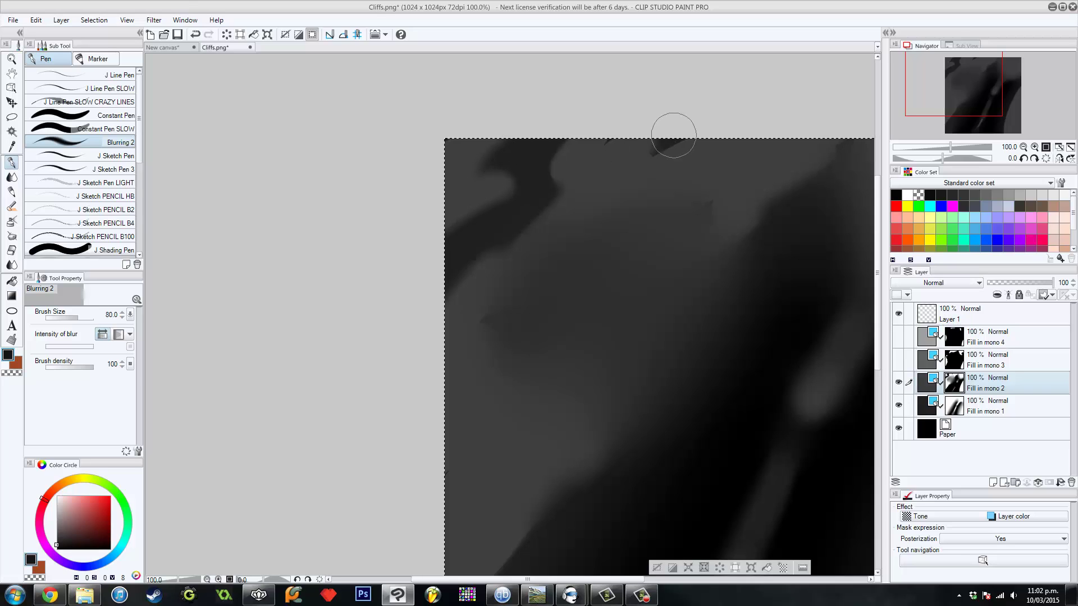
mouse_move(681, 134)
mouse_down()
mouse_move(625, 145)
mouse_move(634, 122)
mouse_move(576, 141)
mouse_move(545, 126)
mouse_move(517, 138)
mouse_move(558, 139)
mouse_move(516, 145)
mouse_move(500, 169)
mouse_up()
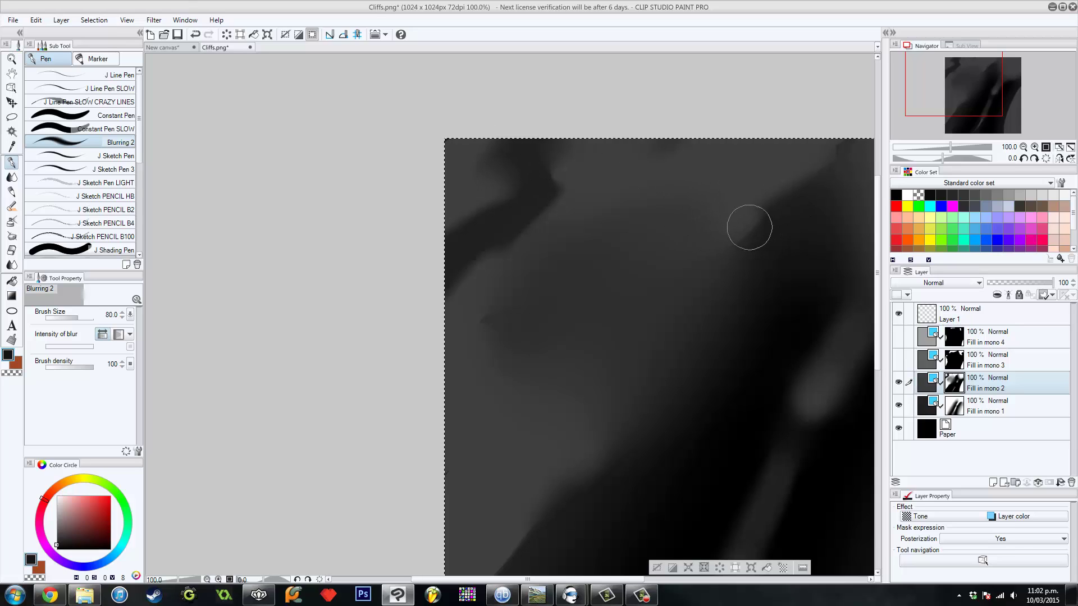
Soften the edge at the upper tip of the central crevice on the Fill in mono 2 mask, enlarging the blur brush to size 200.
key(bracketleft)
key(bracketleft)
key(bracketleft)
key(bracketleft)
key(bracketleft)
mouse_move(991, 82)
mouse_down()
mouse_move(977, 114)
mouse_move(992, 77)
mouse_up()
key(bracketright)
key(bracketright)
key(bracketright)
key(bracketright)
key(bracketright)
key(bracketright)
key(bracketright)
key(bracketright)
key(bracketright)
key(bracketright)
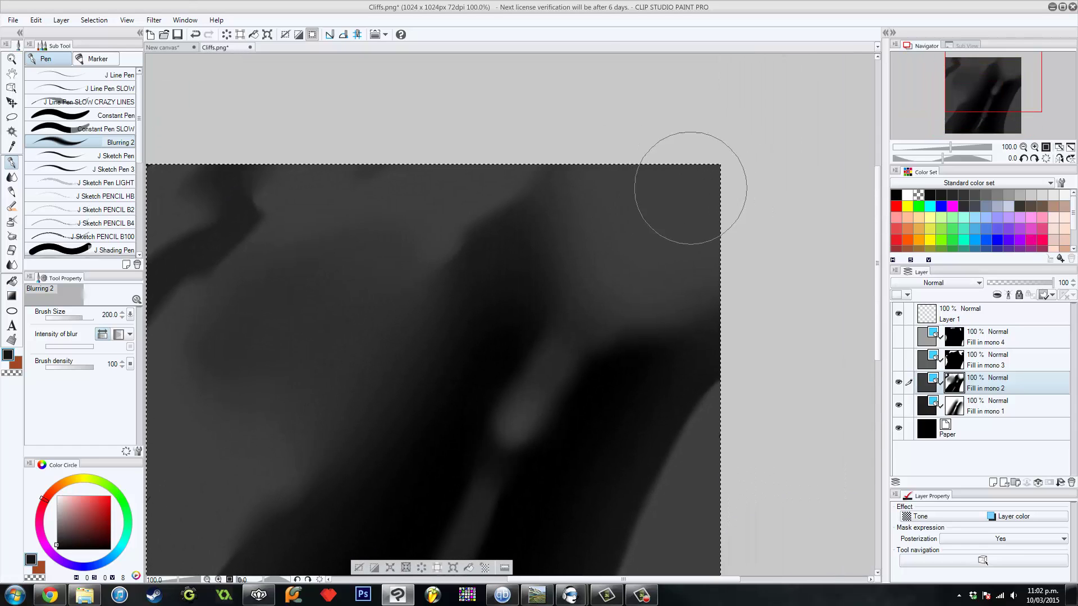
Examine the blended tones of the height map close up and as a whole.
click(1023, 147)
click(1023, 147)
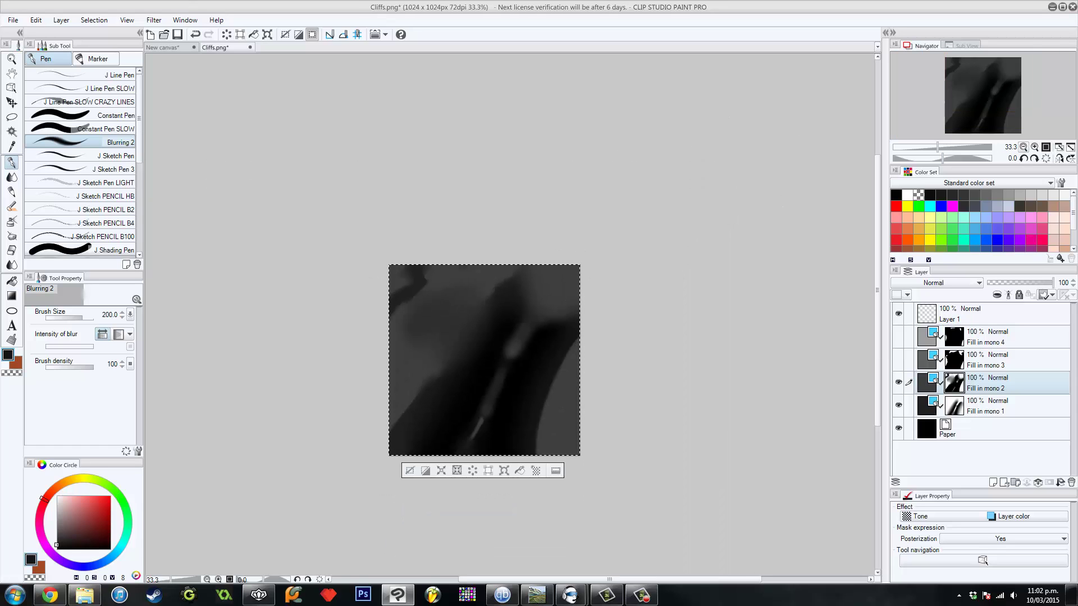
click(1035, 147)
click(1035, 147)
click(1034, 147)
click(1035, 147)
click(1034, 147)
key(ctrl+plus)
key(ctrl+plus)
key(ctrl+plus)
key(ctrl+plus)
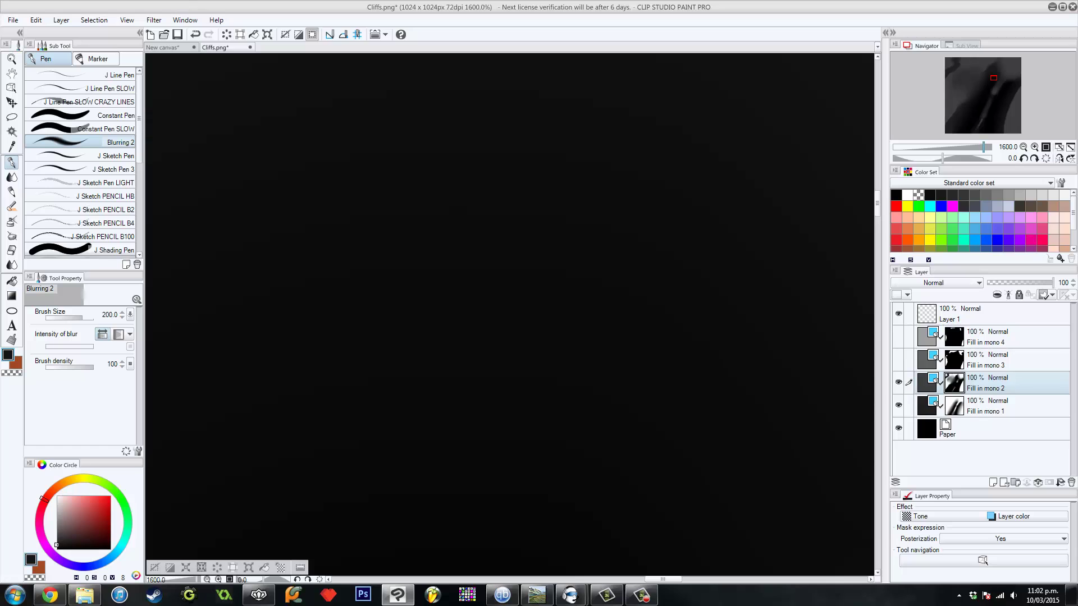
key(ctrl+minus)
key(ctrl+minus)
key(ctrl+minus)
key(ctrl+minus)
key(ctrl+minus)
key(ctrl+minus)
key(ctrl+minus)
key(ctrl+minus)
key(ctrl+minus)
key(ctrl+minus)
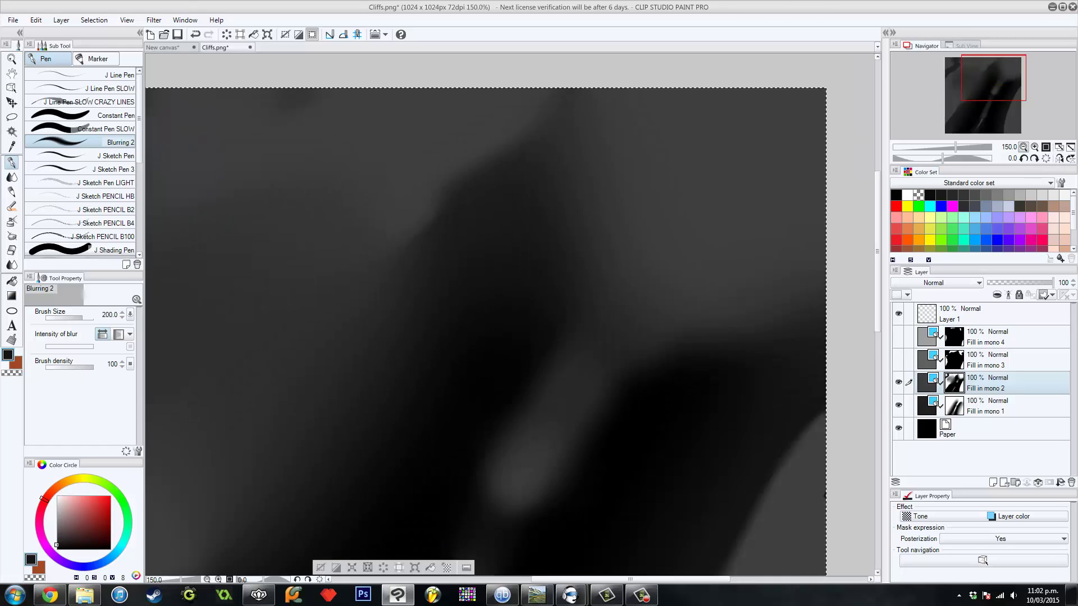
drag(541, 317, 546, 295)
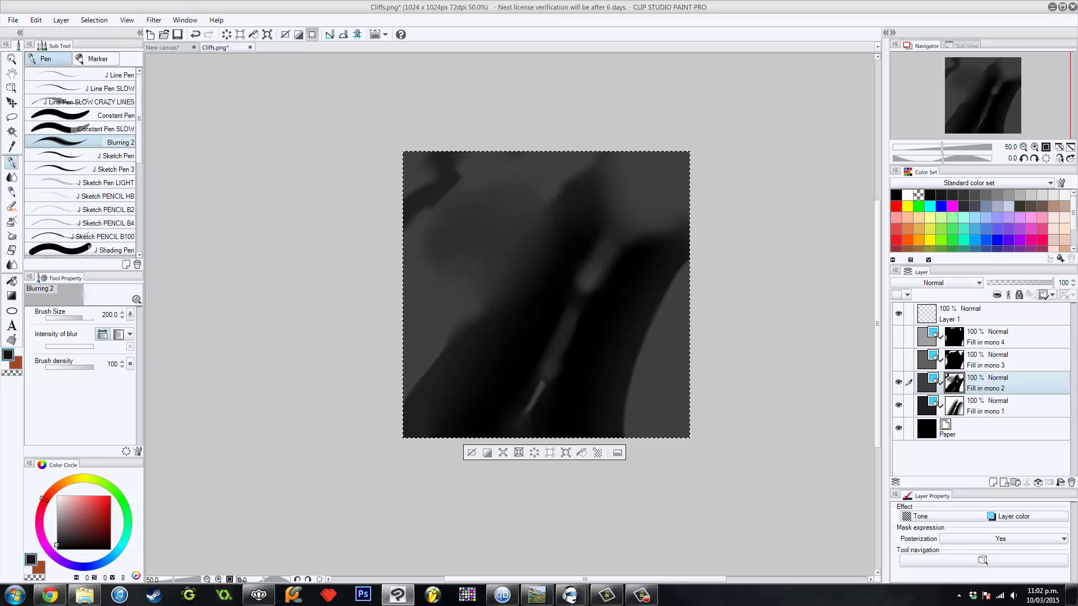
Show the Fill in mono 3 layer and blur all the light patches on its mask with a size 200 blur brush.
click(898, 359)
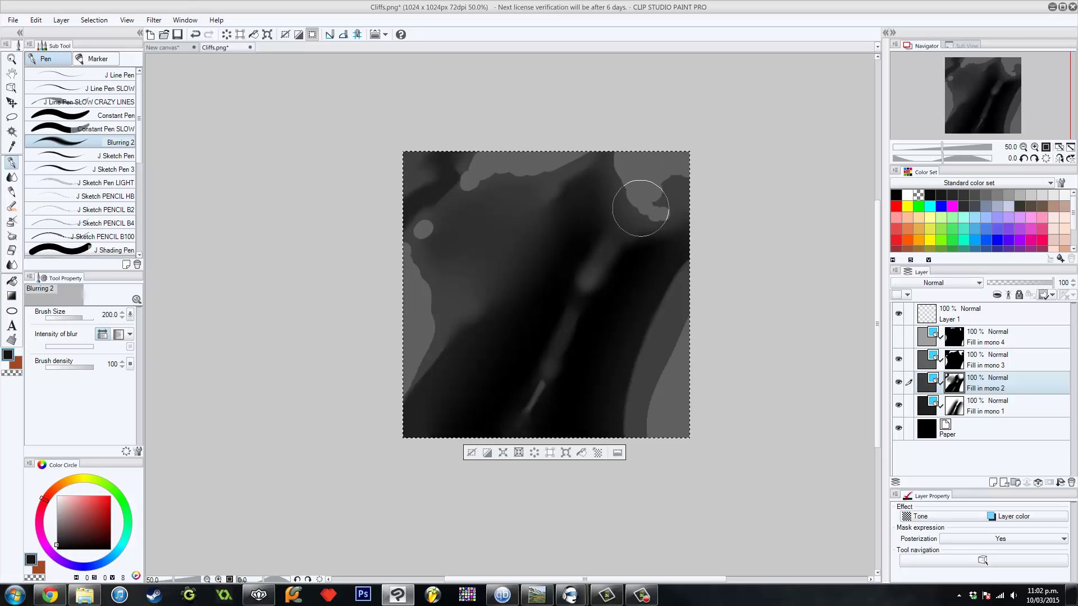
key(ctrl+z)
click(954, 359)
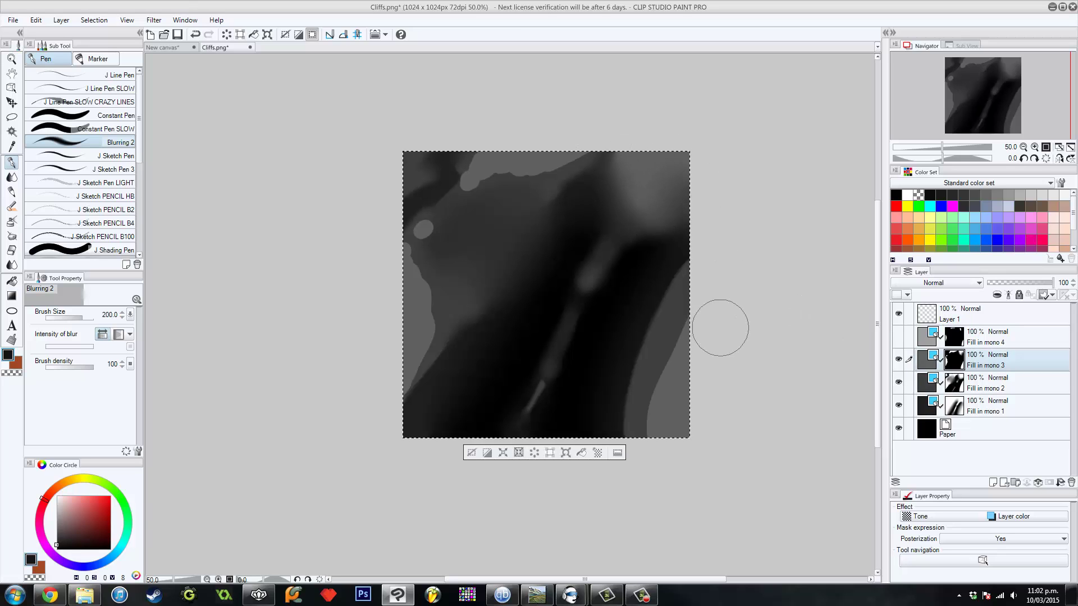
drag(682, 363, 708, 263)
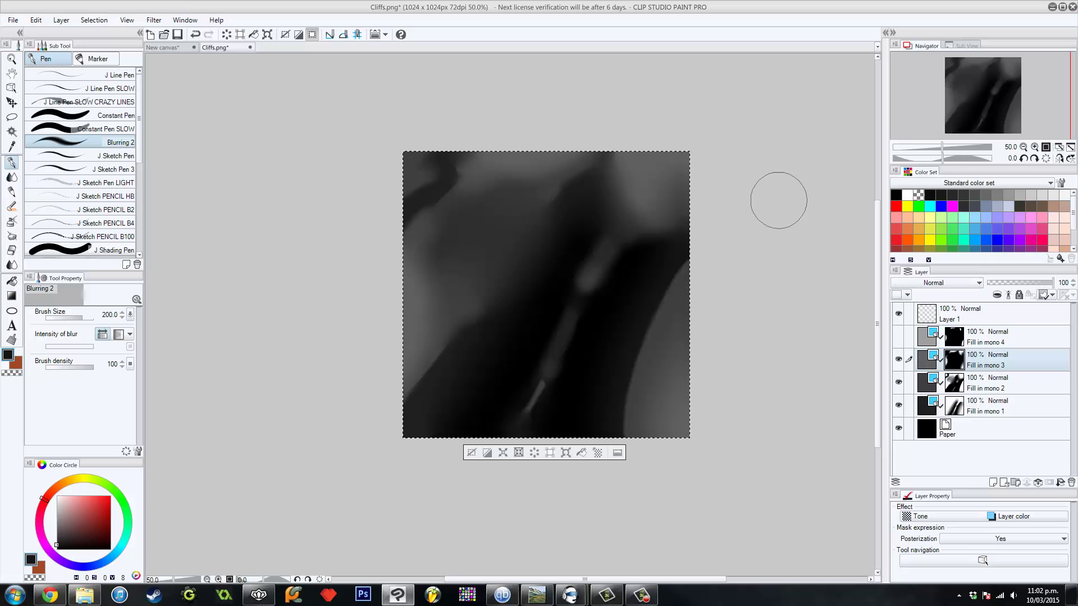
Show the Fill in mono 4 layer and blur the brightest patches on its mask, ending with the blur brush at size 170.
click(954, 336)
click(899, 336)
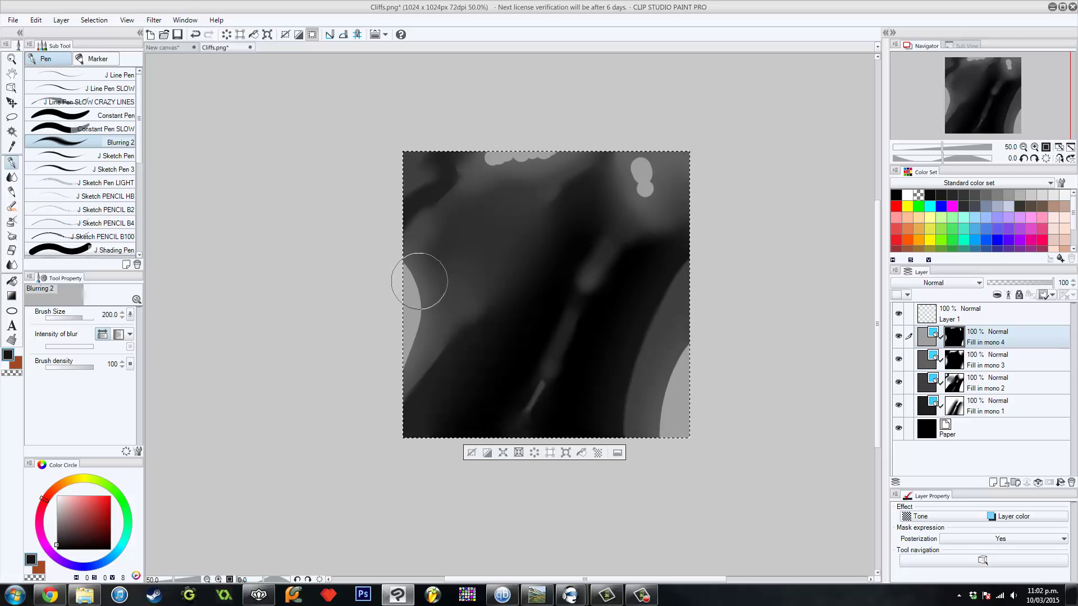
key(bracketright)
key(bracketright)
key(bracketright)
key(bracketright)
key(bracketright)
key(bracketleft)
key(bracketleft)
key(bracketleft)
key(bracketleft)
key(bracketleft)
key(bracketright)
key(bracketright)
key(bracketright)
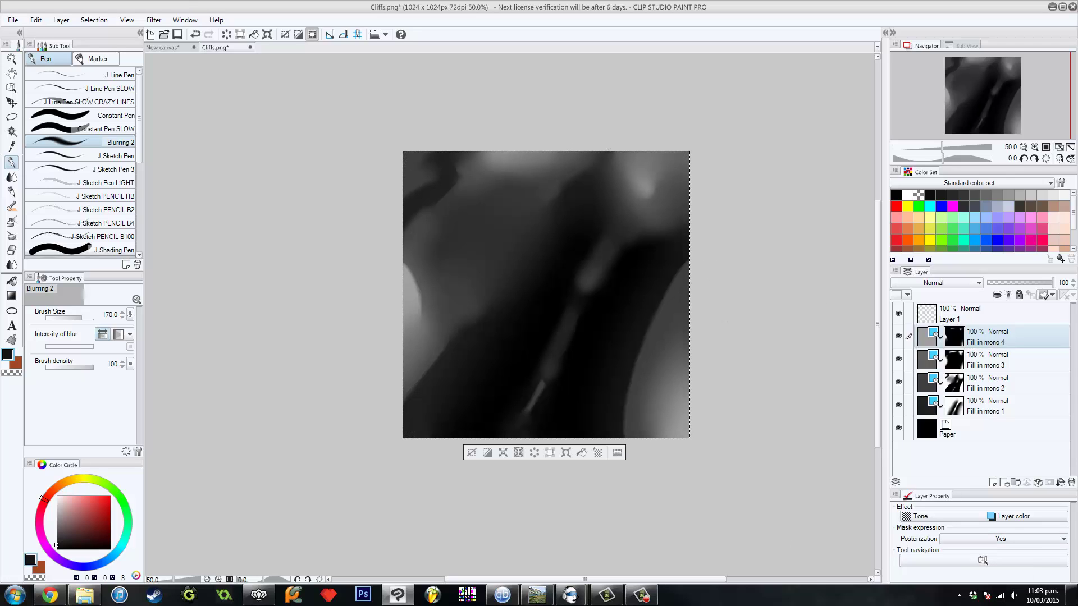
Save the height map as a PNG named Valley in the World Machine folder, accepting the loss of layer information.
click(12, 20)
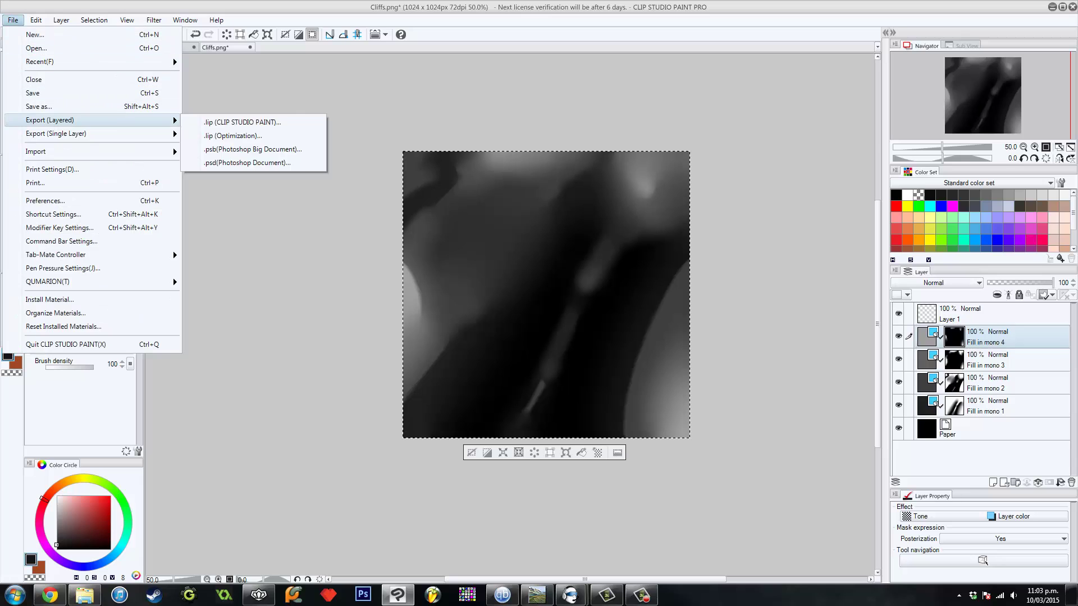
click(40, 106)
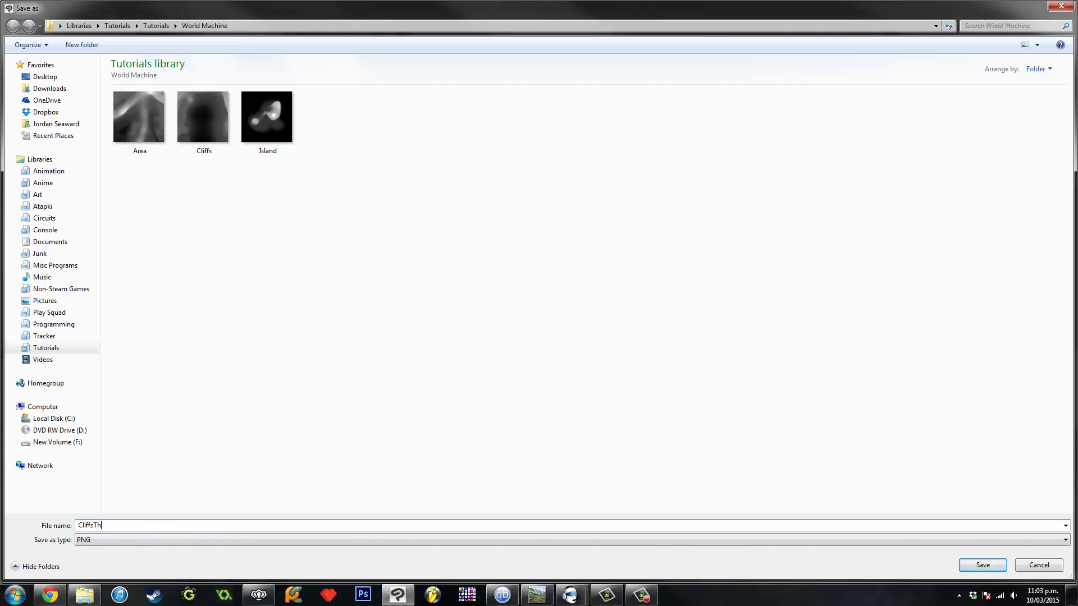
key(ctrl+a)
key(BackSpace)
key(Return)
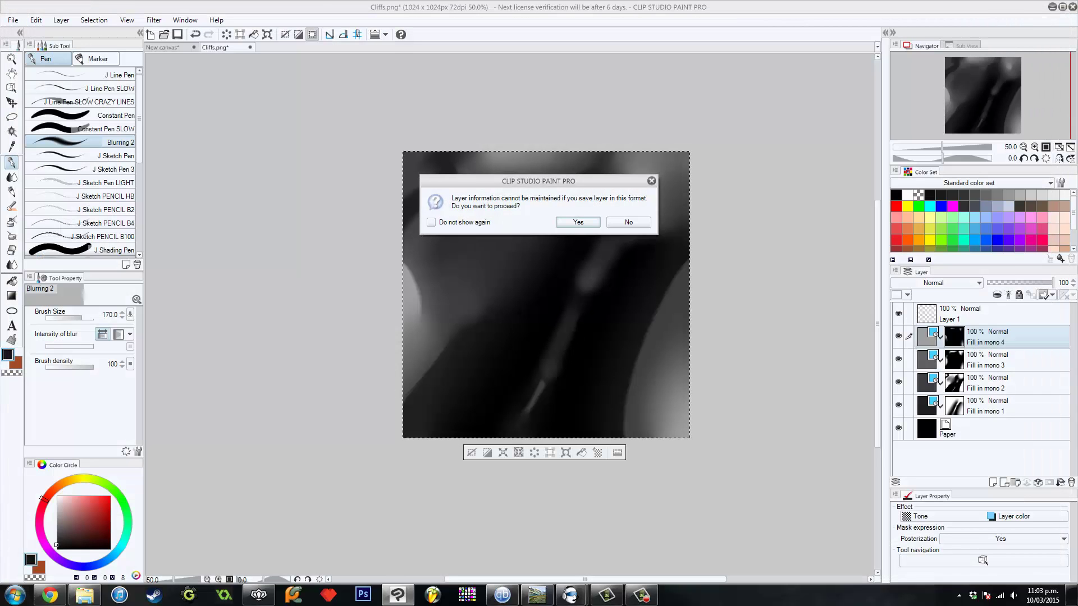
click(578, 222)
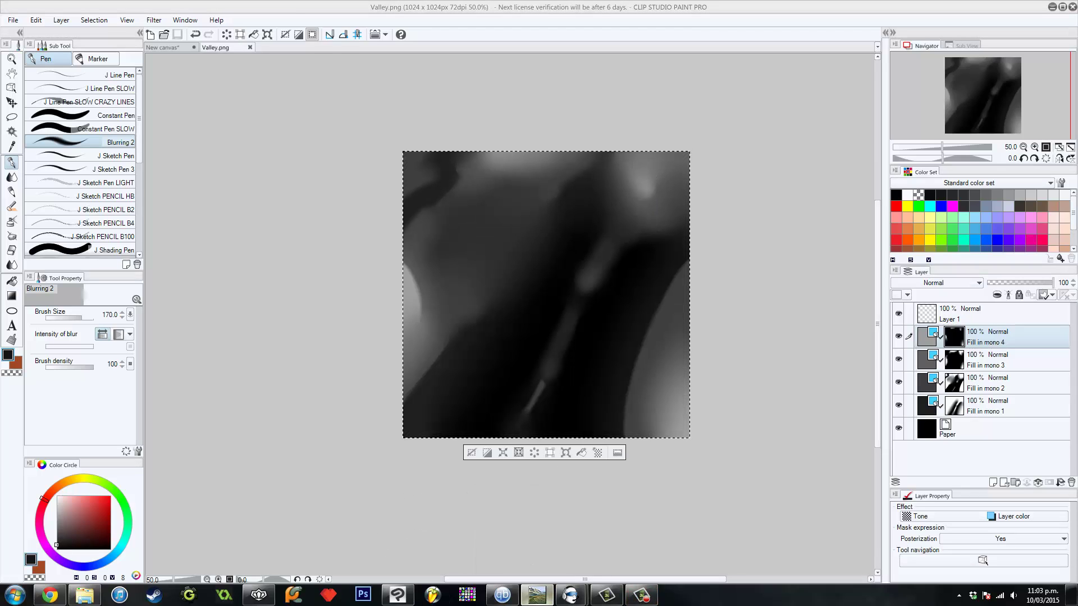
Switch to World Machine, place a File Input generator in the workview and load the Valley image into it.
click(536, 595)
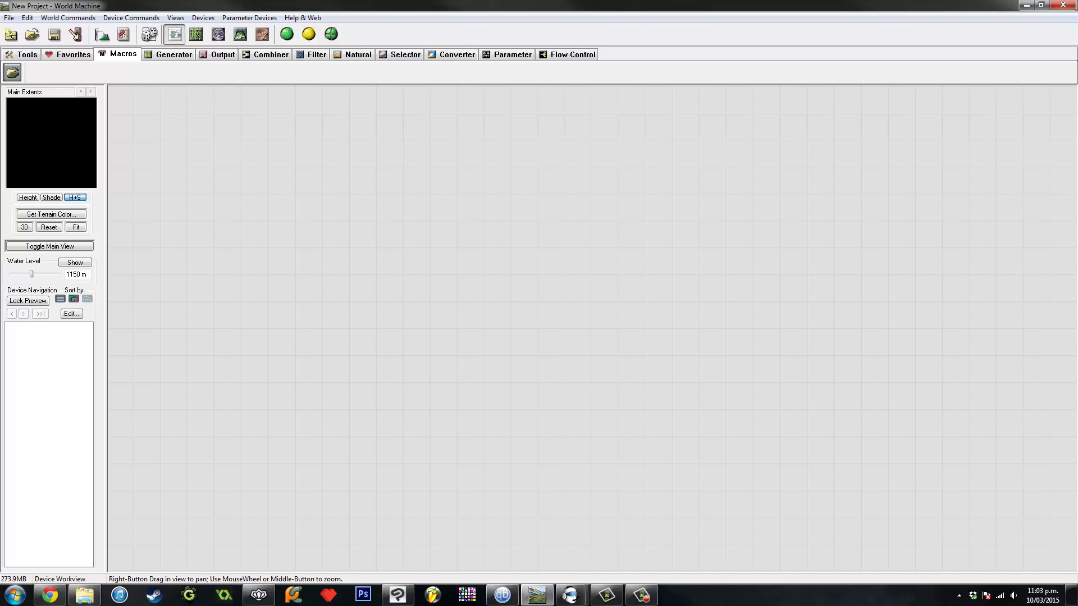
click(170, 55)
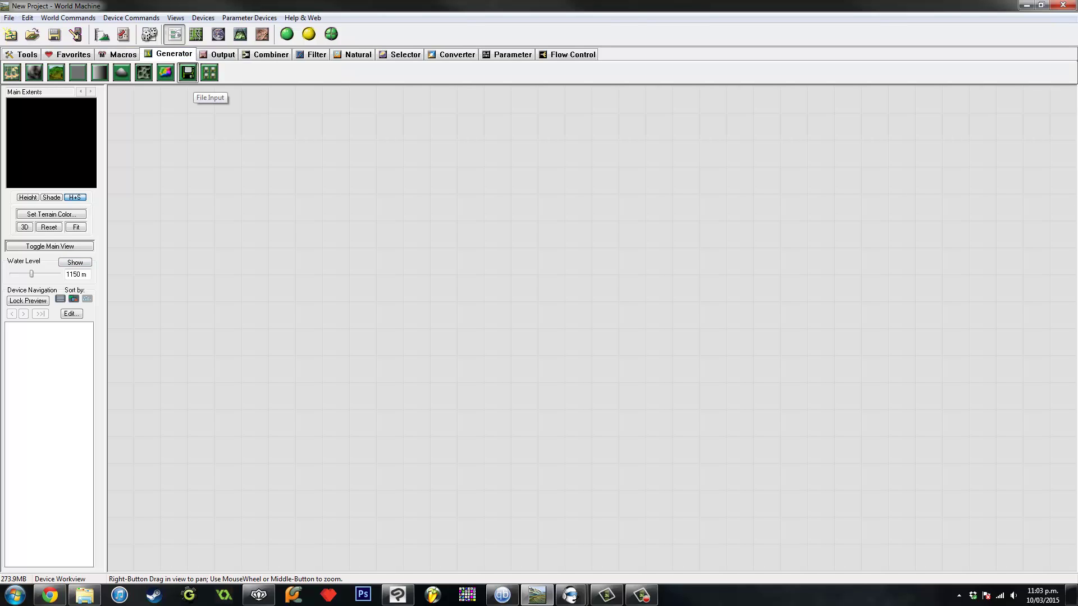
click(189, 74)
click(275, 256)
double_click(274, 256)
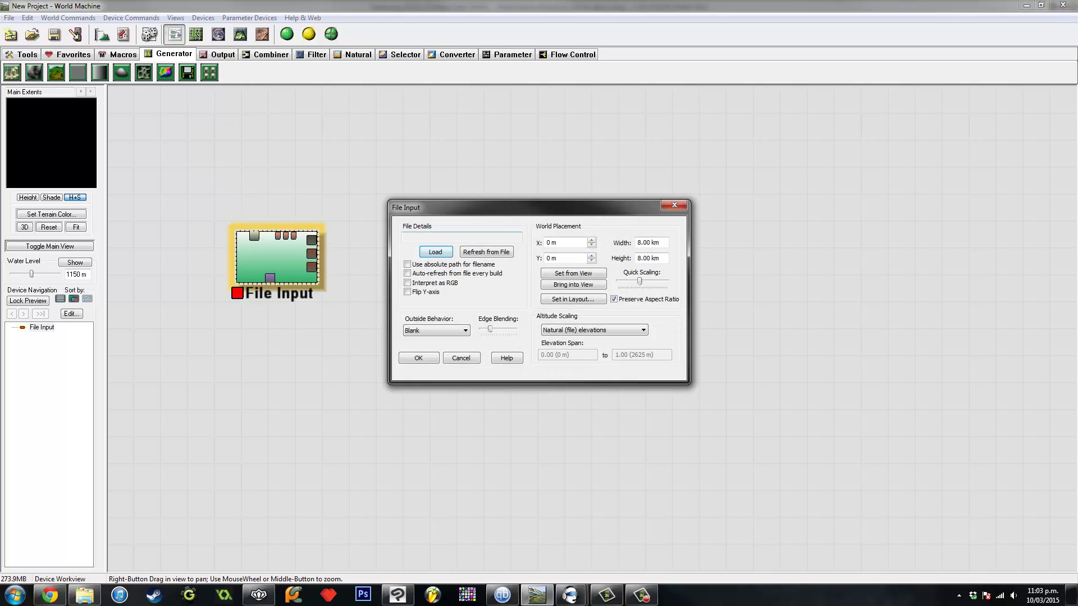
click(436, 252)
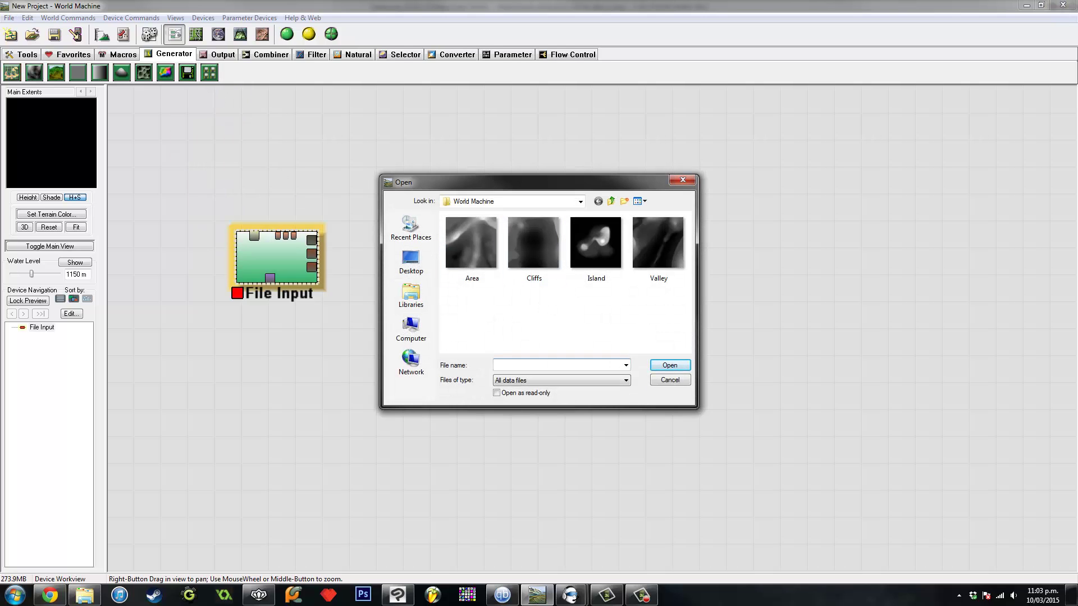
double_click(658, 247)
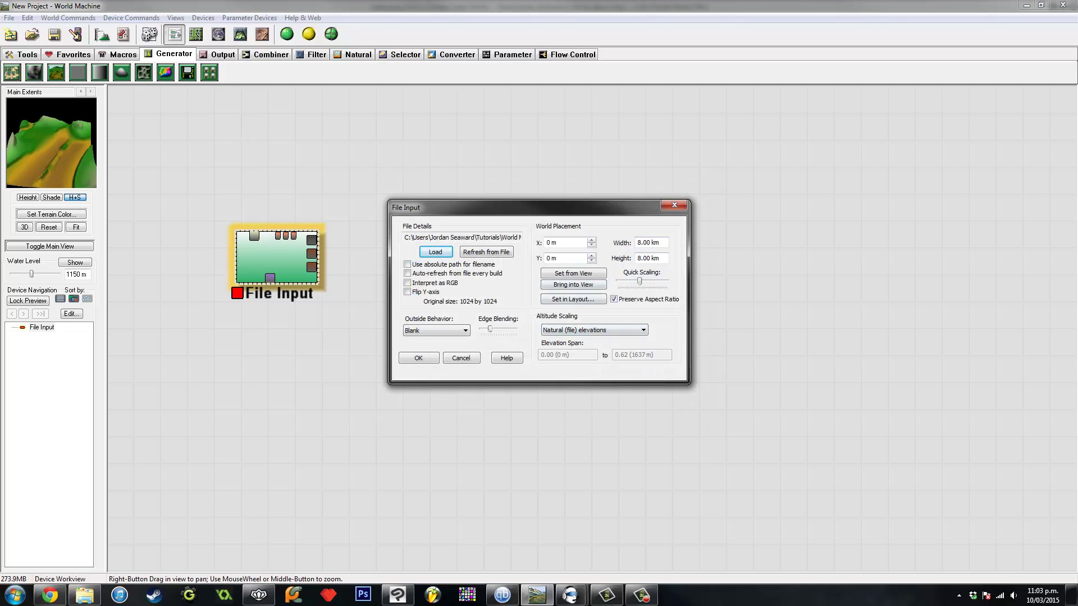
Try the Specific range altitude scaling on the File Input device, and return it to Natural (file) elevations.
click(595, 330)
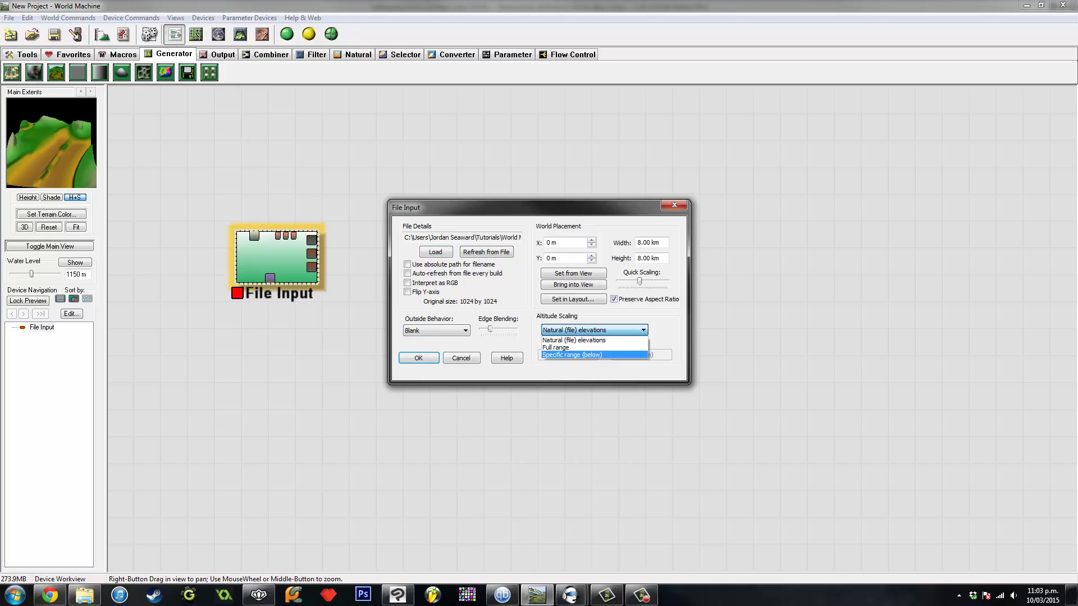
click(572, 355)
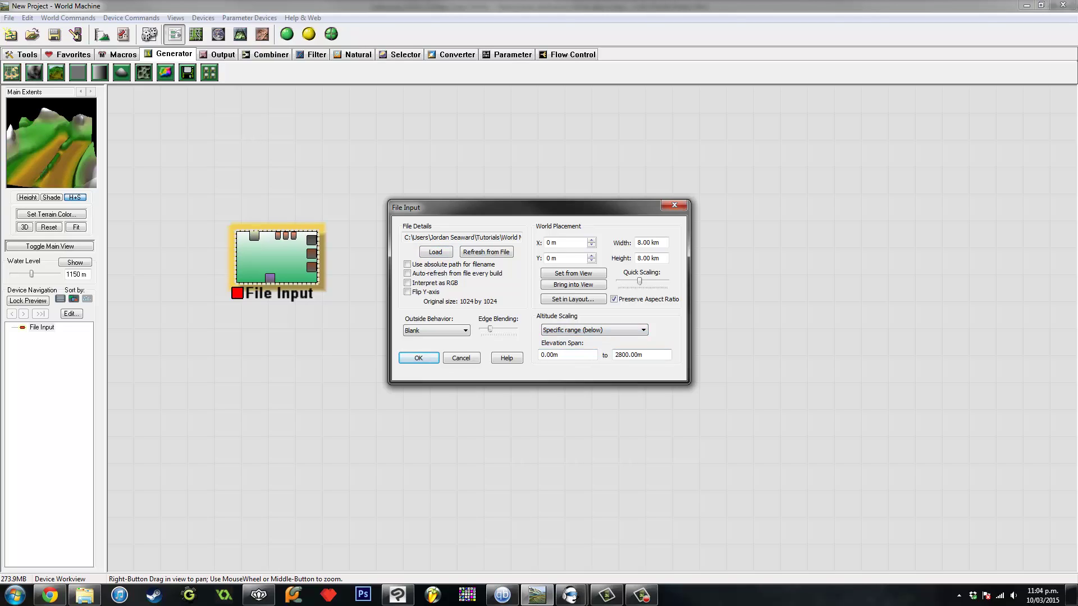
click(594, 330)
click(578, 339)
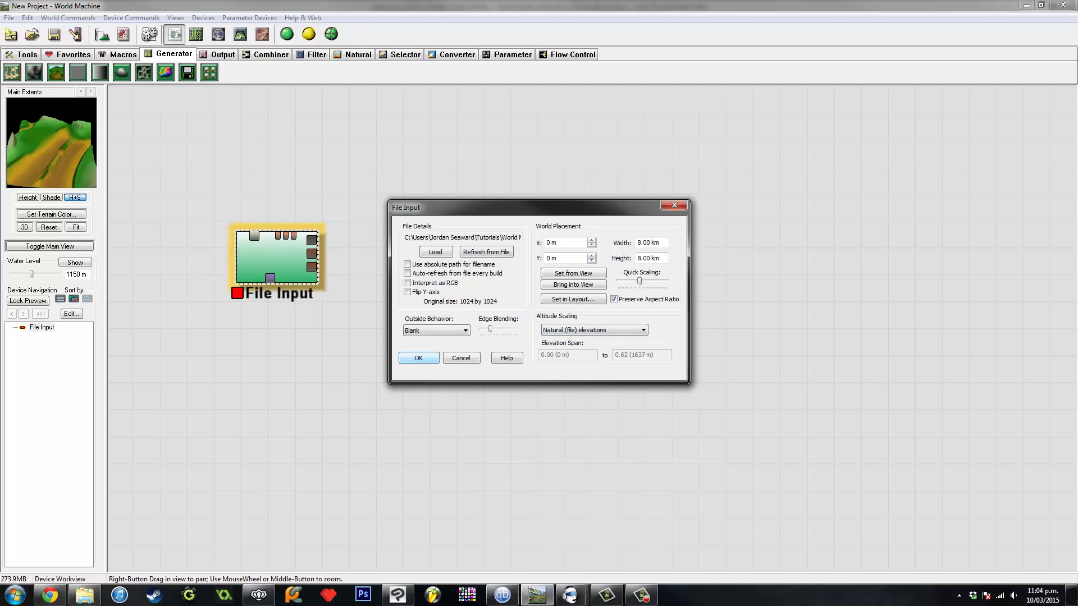
Confirm the File Input settings and place an Overlay View output device to the right of it.
click(418, 358)
scroll(606, 337, down, 5)
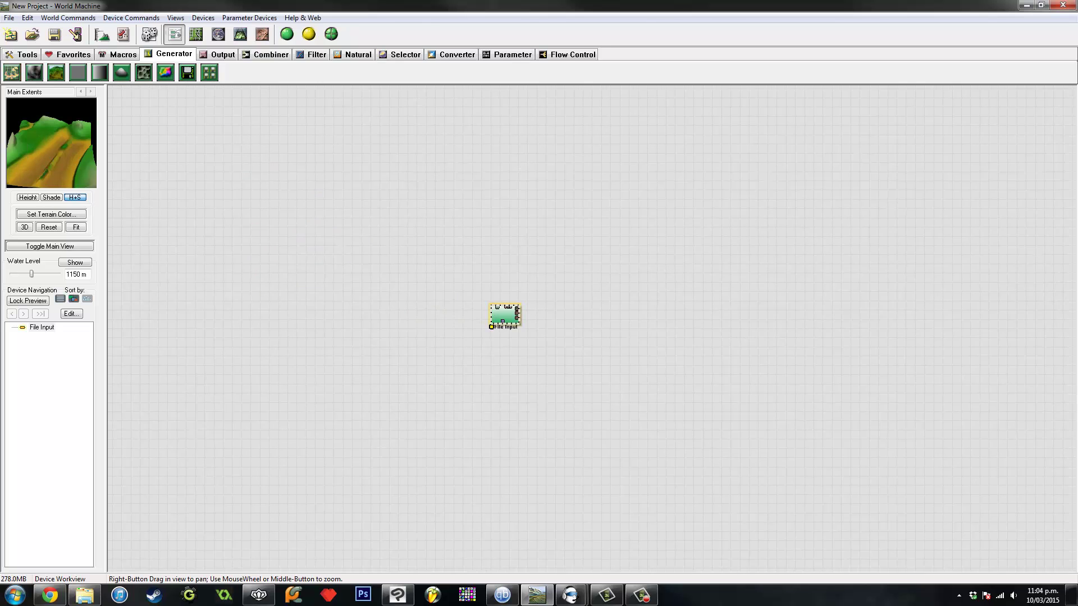
scroll(592, 329, up, 8)
scroll(592, 328, down, 5)
scroll(592, 329, up, 2)
scroll(622, 345, up, 1)
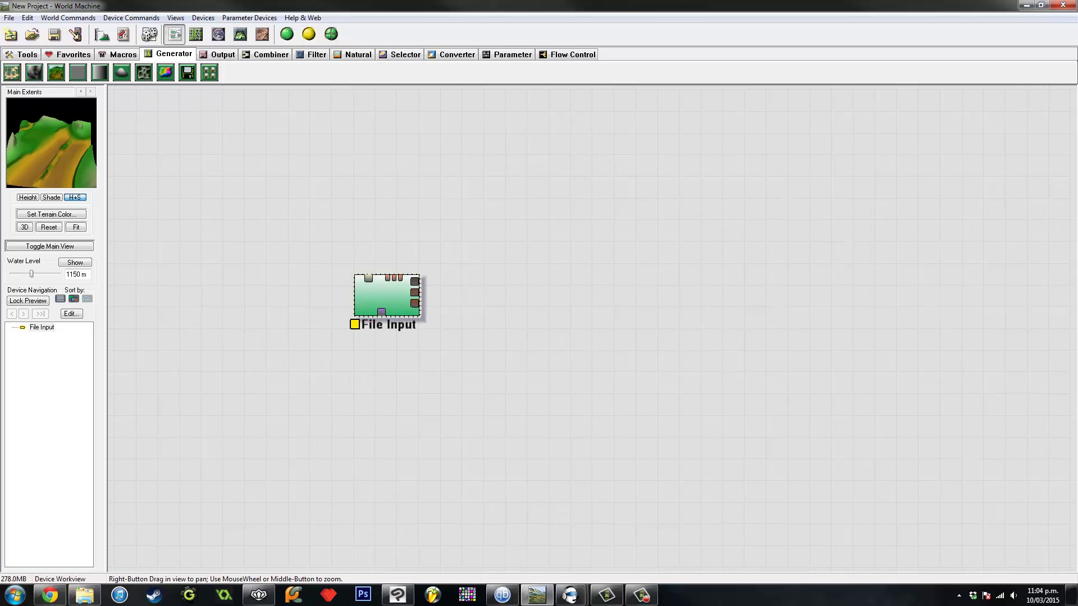
click(218, 55)
click(100, 73)
click(593, 301)
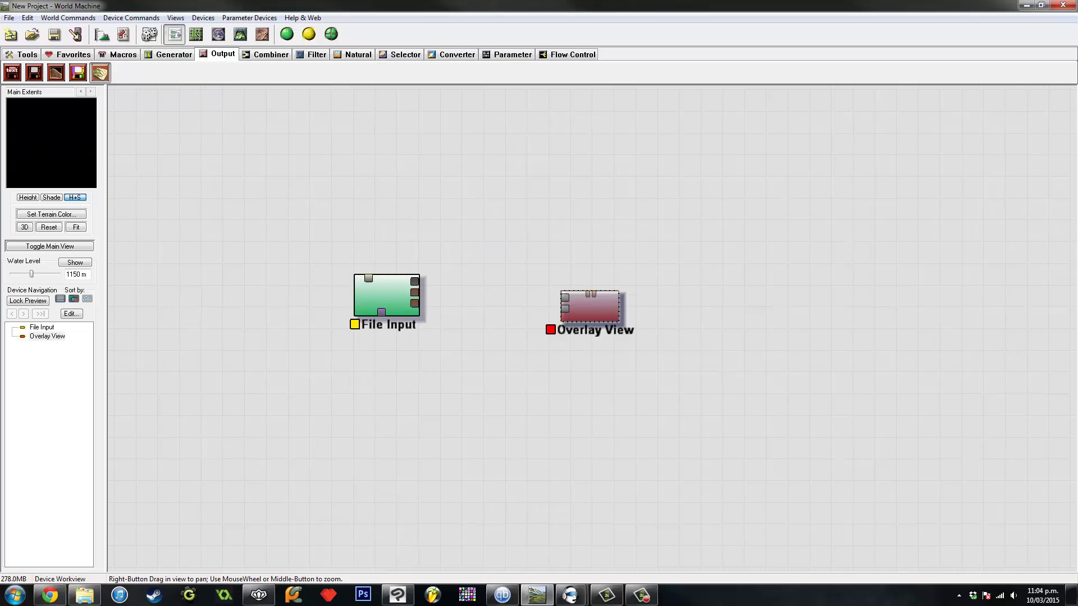
Connect the File Input's primary output to the Overlay View's first input and show the terrain in the 3D view.
click(536, 325)
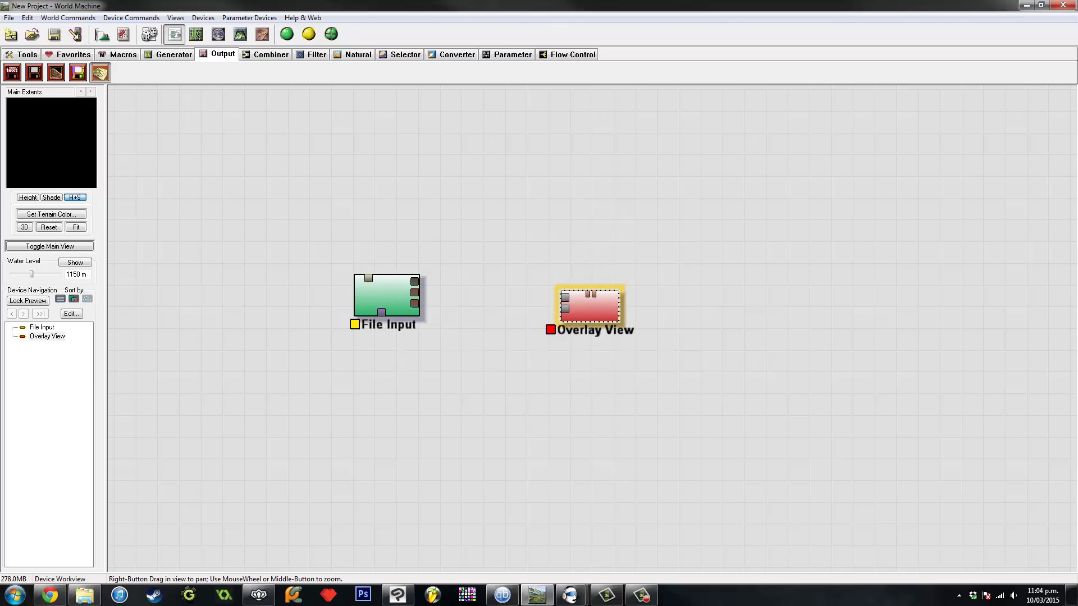
drag(565, 298, 415, 282)
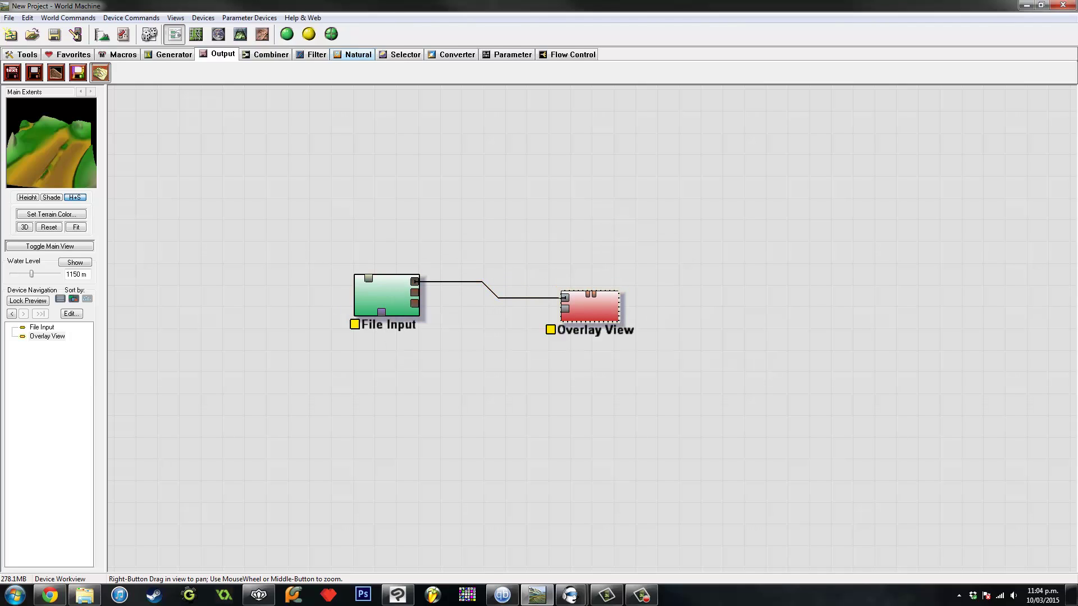
click(241, 34)
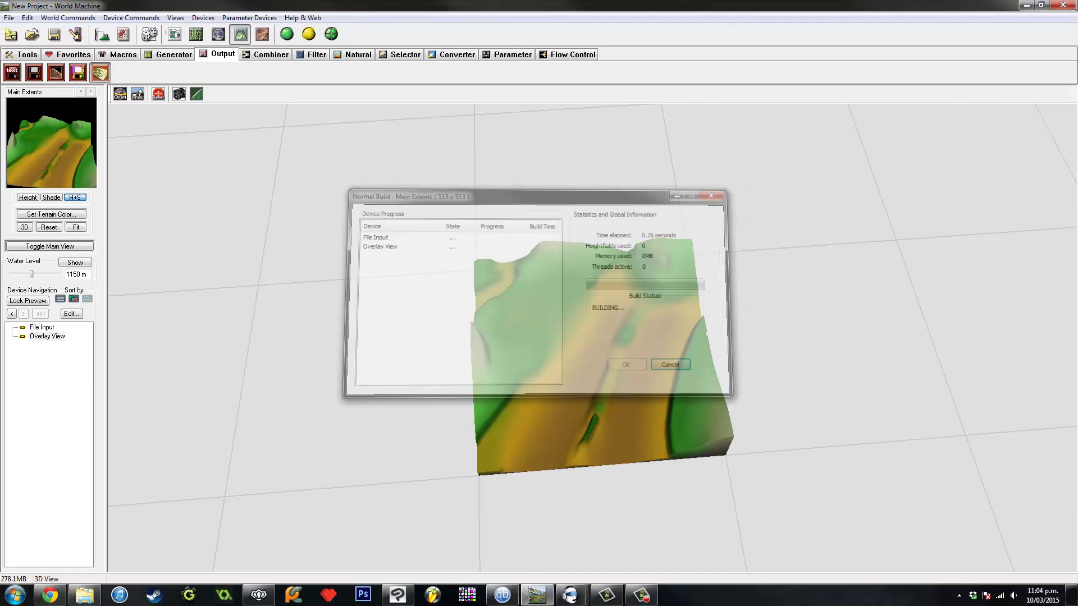
Examine the surface of the built terrain in 3D from several distances and compare it with the Valley.png height map in Clip Studio Paint.
drag(592, 337, 528, 393)
scroll(592, 336, up, 6)
scroll(592, 337, down, 2)
scroll(592, 337, down, 5)
scroll(592, 337, up, 6)
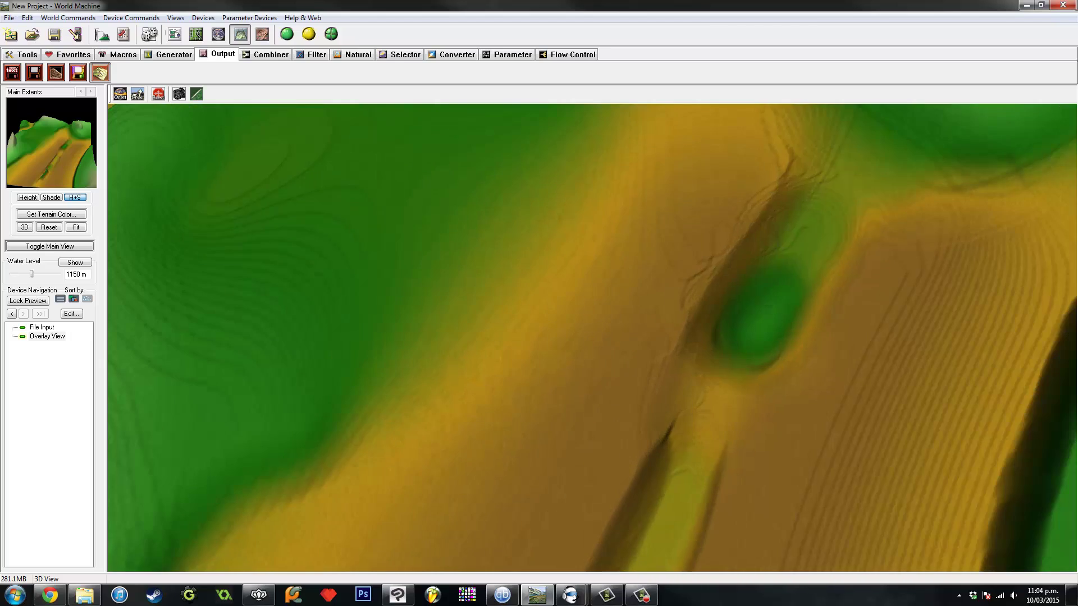
scroll(592, 336, down, 3)
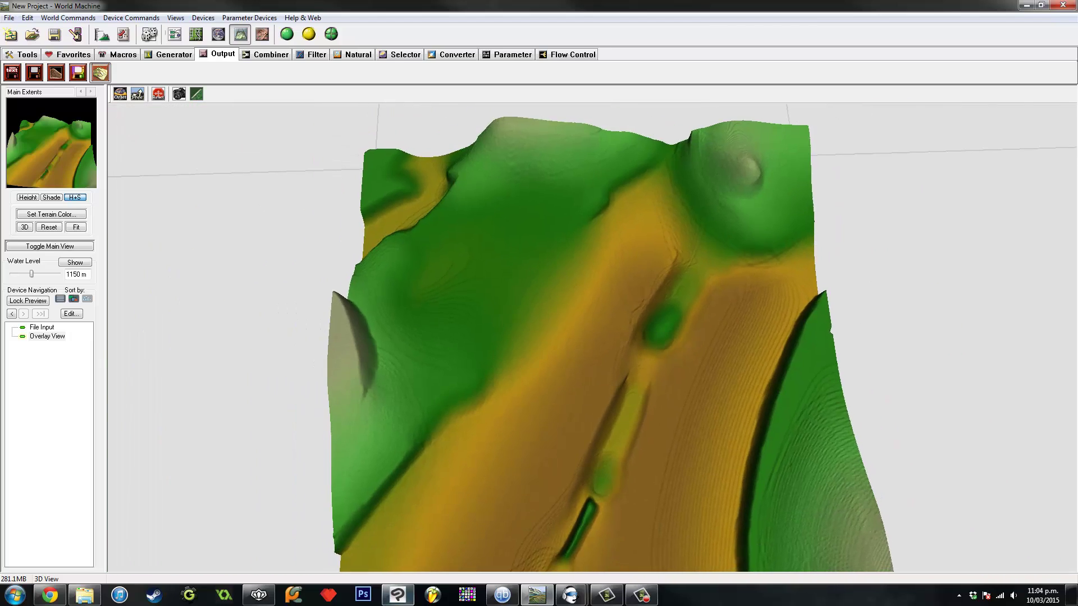
click(398, 595)
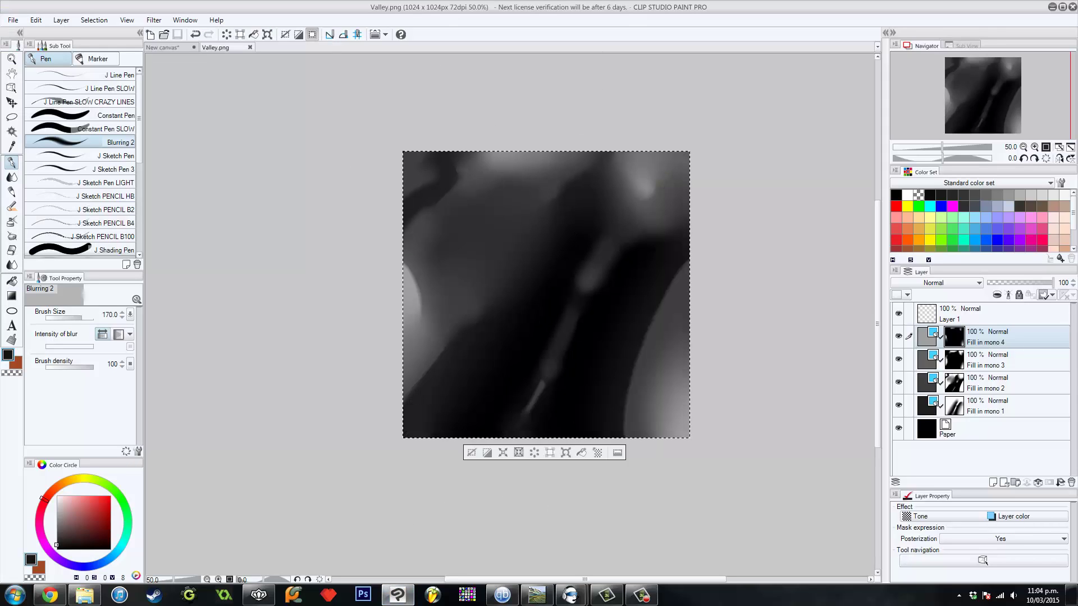
click(536, 595)
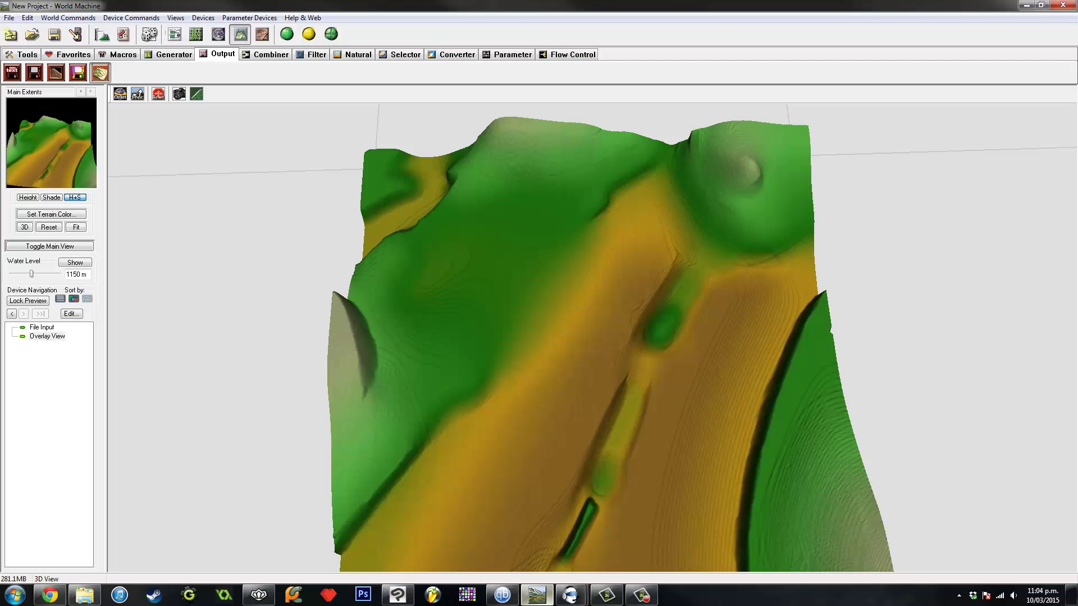
drag(592, 337, 583, 309)
scroll(593, 336, down, 4)
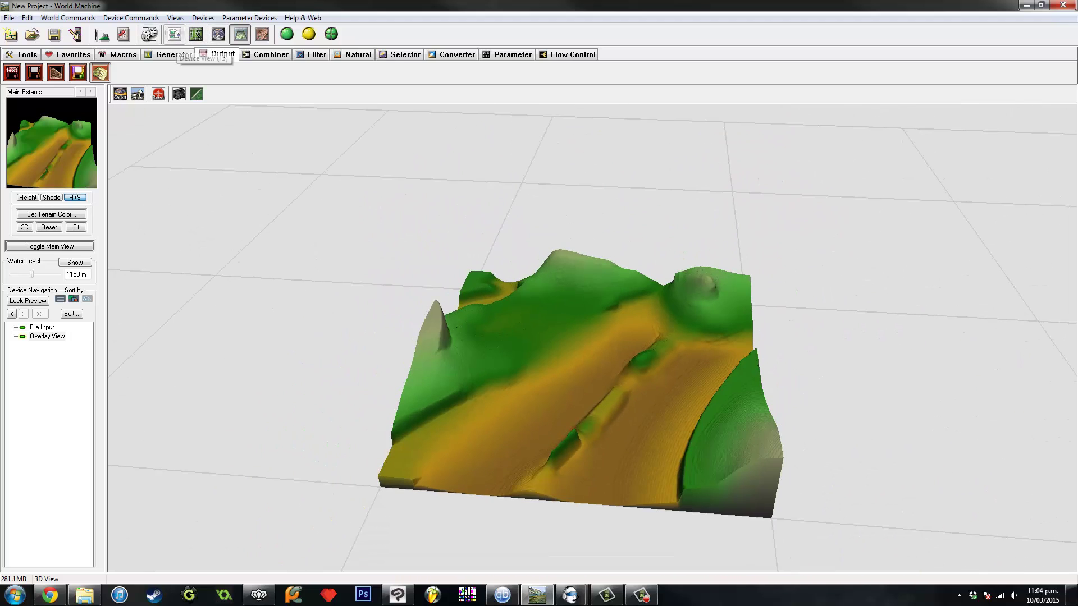
Insert a Blur filter device on the connection between File Input and Overlay View, spacing the File Input and Blur apart in the device workview.
click(178, 40)
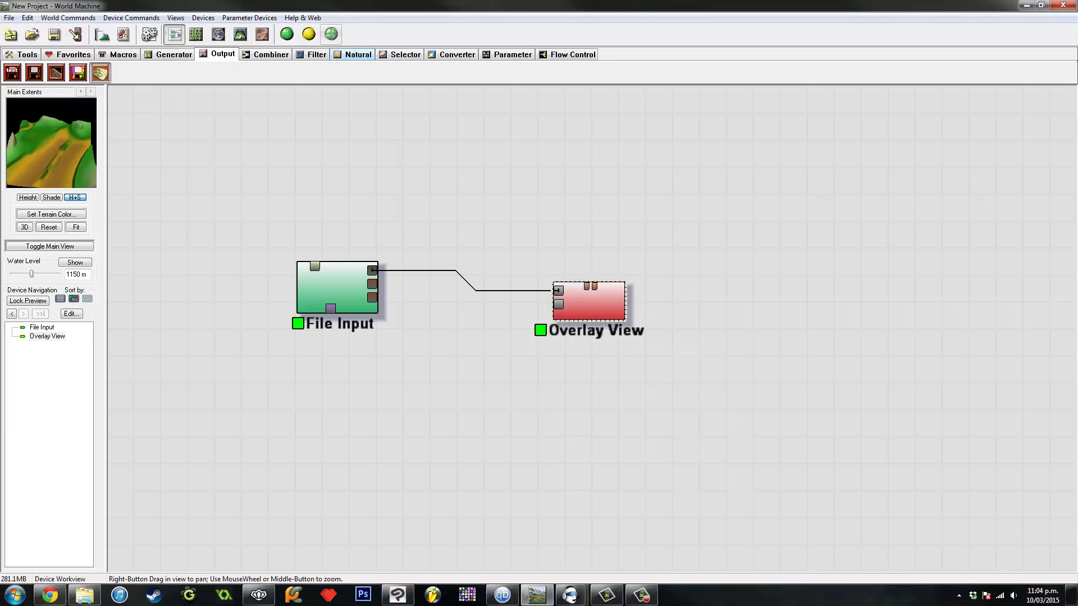
click(314, 54)
click(253, 73)
click(436, 274)
drag(337, 288, 261, 283)
drag(436, 273, 394, 278)
Set the Blur device to Gaussian type with a blur radius of 5 and confirm its properties.
double_click(394, 278)
click(549, 289)
click(527, 310)
text(5)
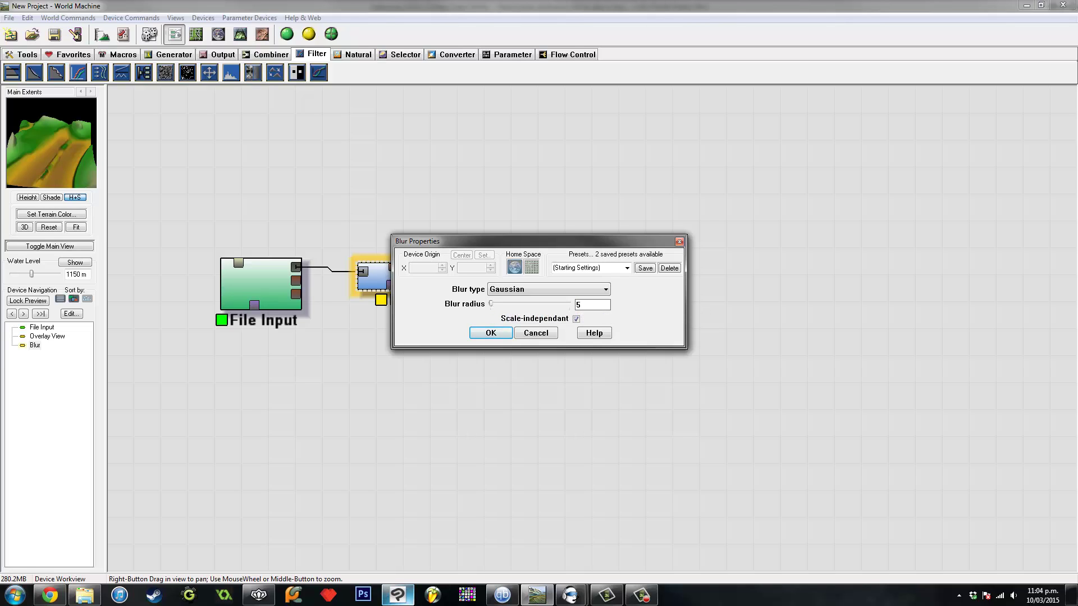
click(397, 594)
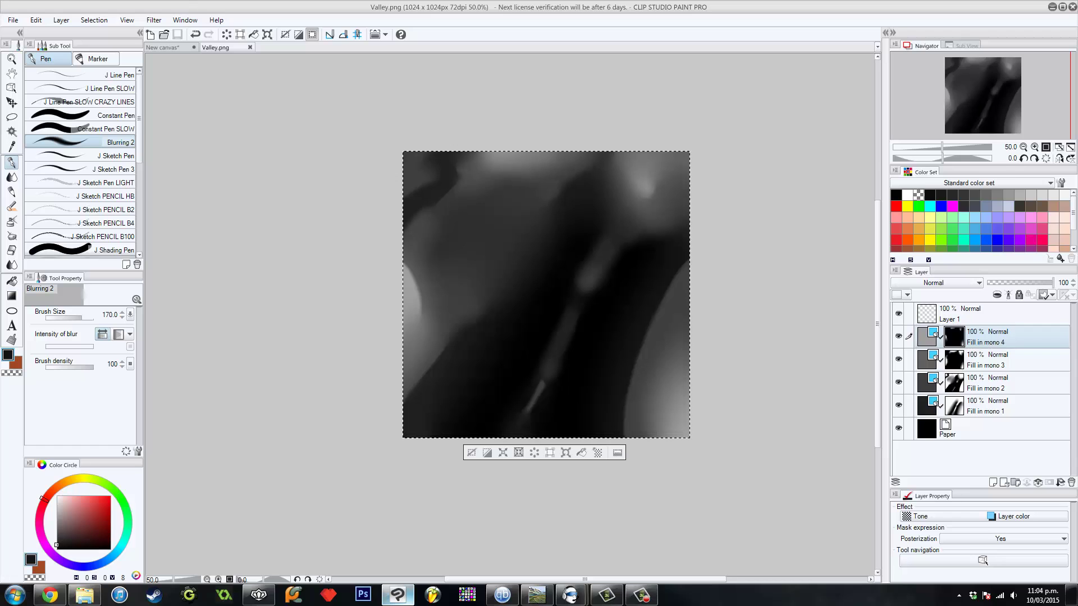
key(alt+Tab)
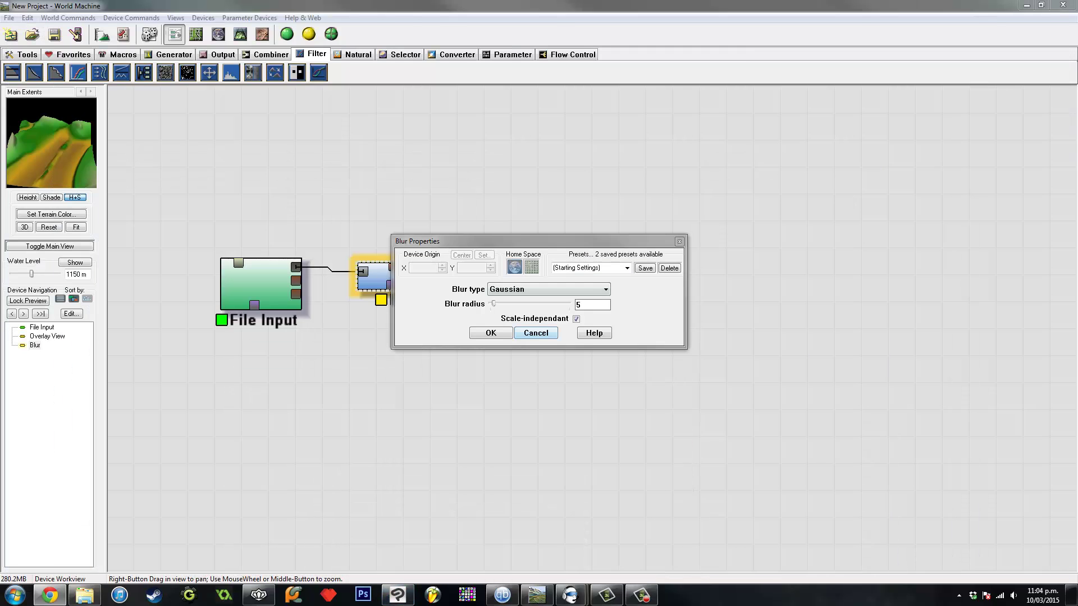
click(491, 333)
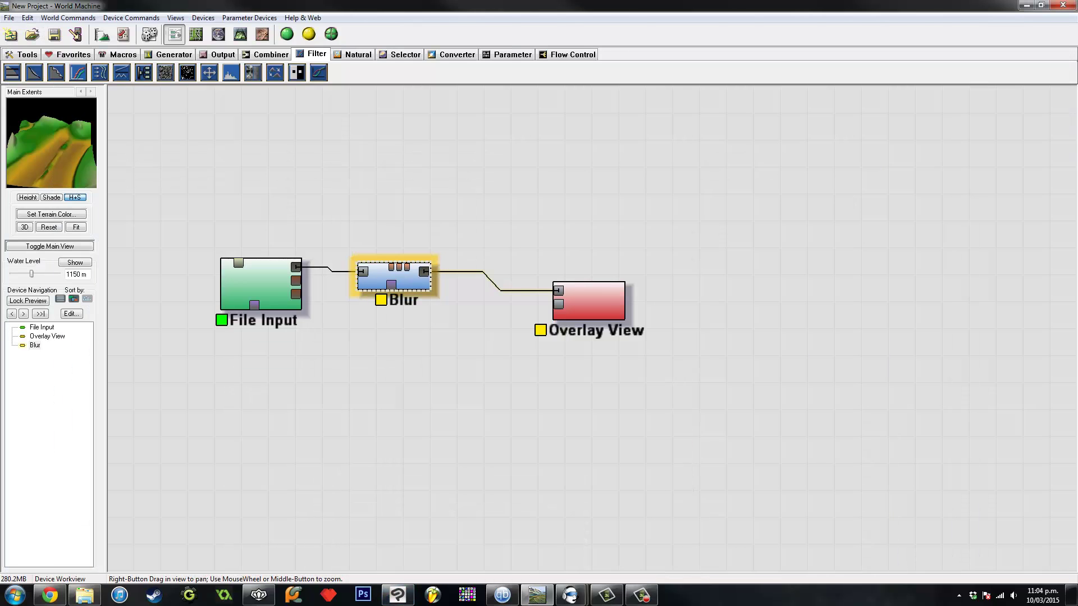
Build the terrain with the Blur device applied and inspect the smoothed surface in the 3D view.
click(589, 301)
click(309, 34)
click(240, 34)
scroll(589, 337, up, 3)
scroll(589, 337, up, 3)
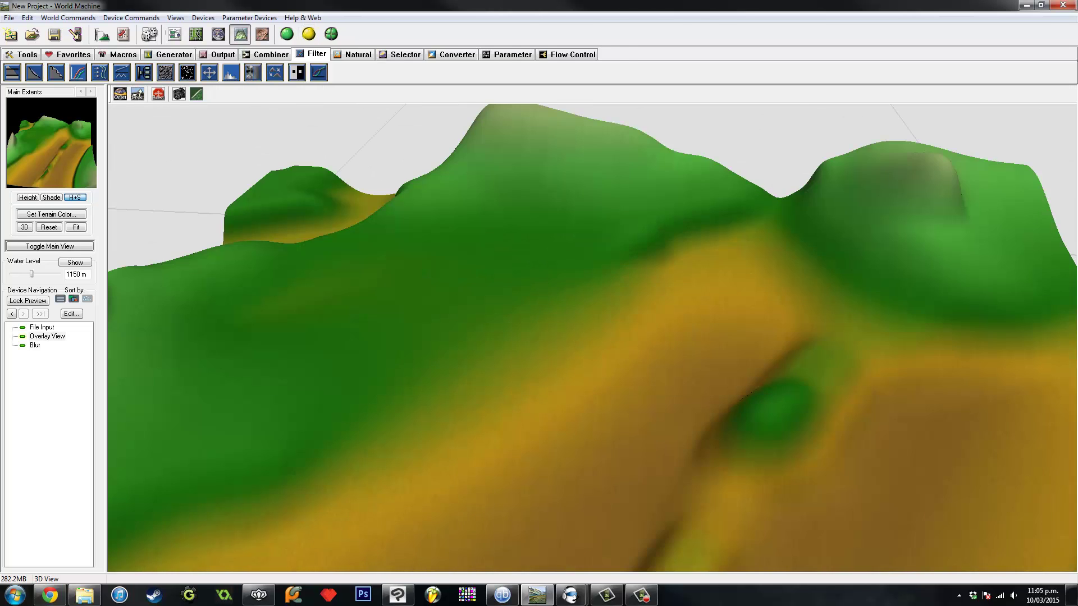
drag(590, 337, 701, 314)
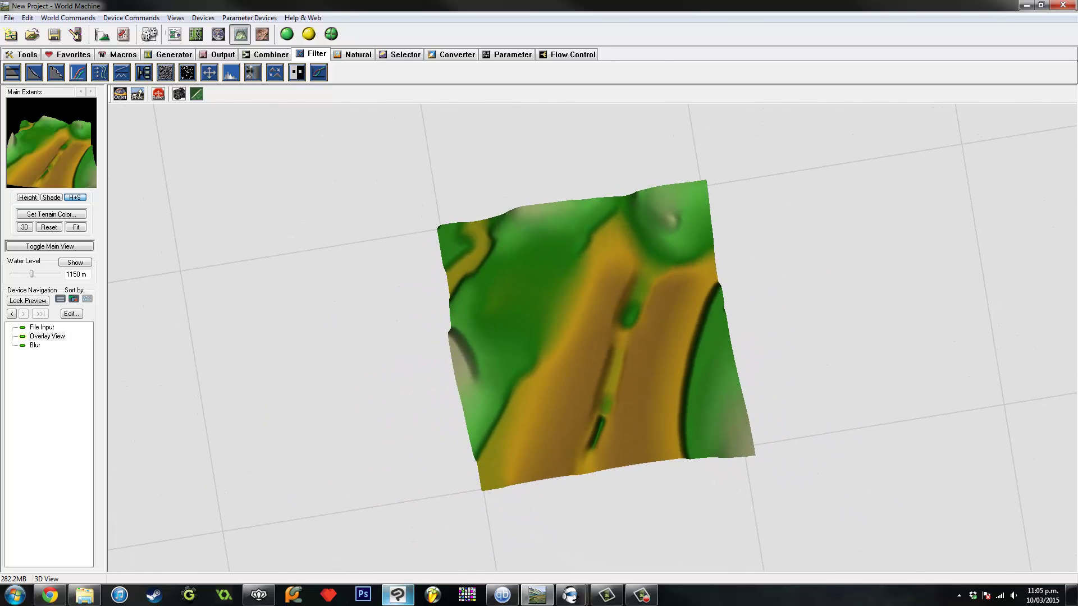
Compare the Valley.png height map in Clip Studio Paint with the blurred terrain in World Machine's 3D view.
click(397, 594)
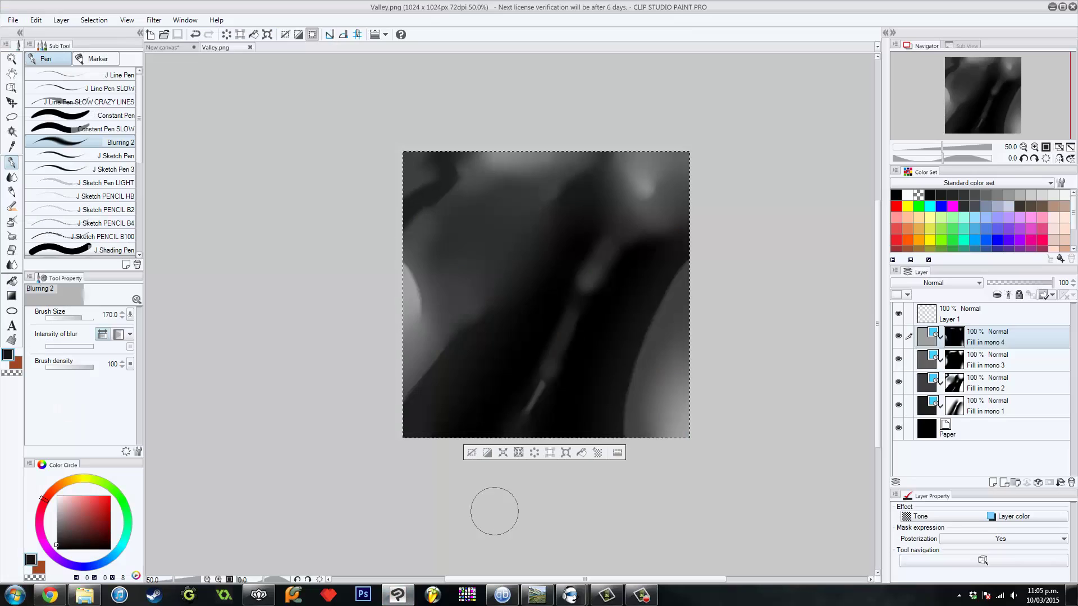
scroll(553, 291, up, 2)
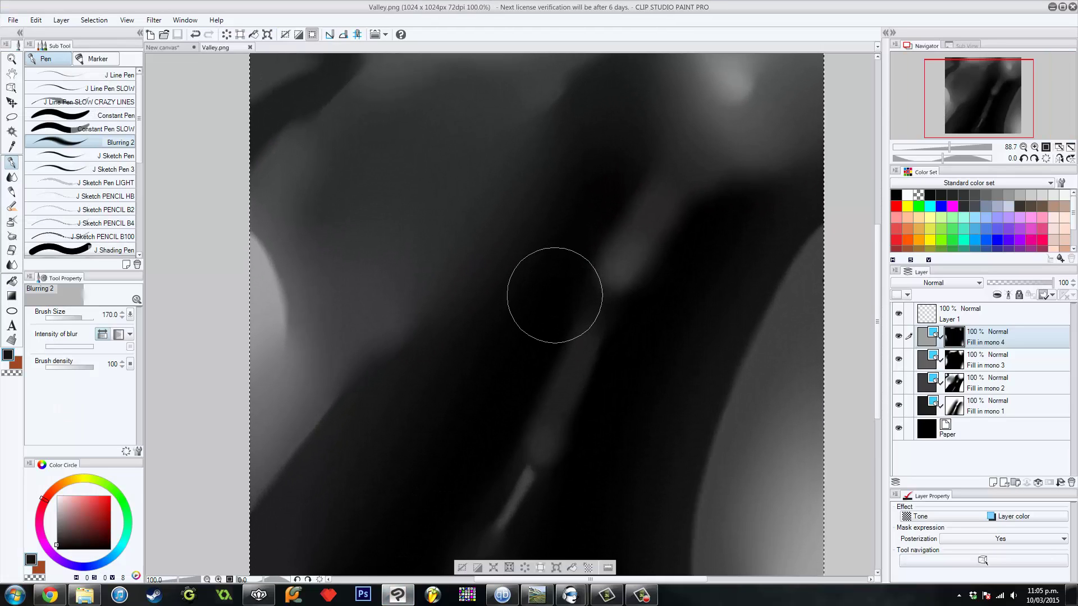
scroll(555, 295, down, 3)
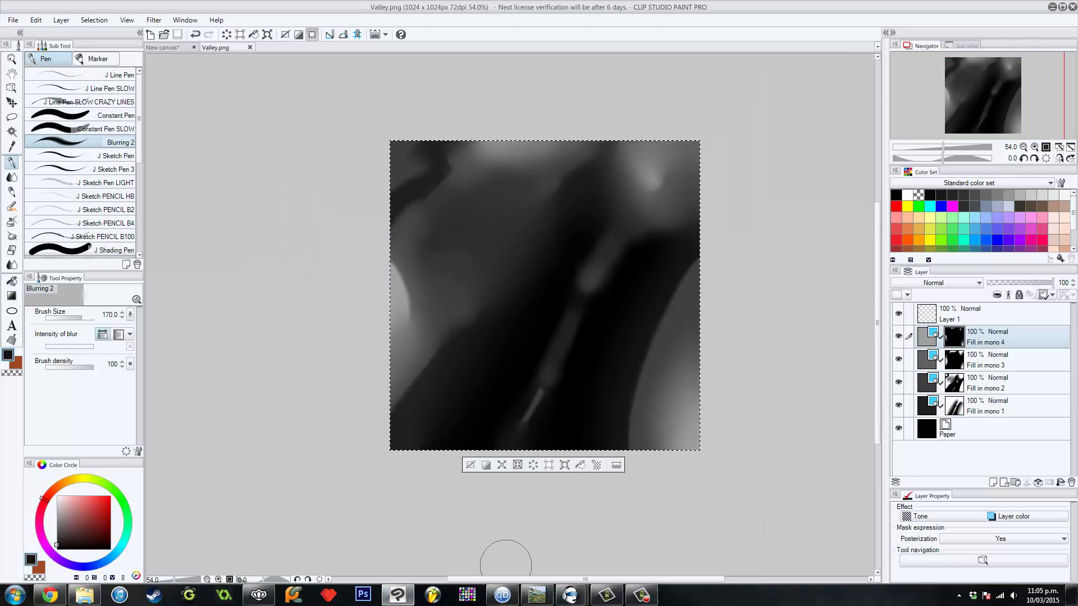
mouse_move(537, 595)
click(536, 595)
scroll(592, 337, up, 3)
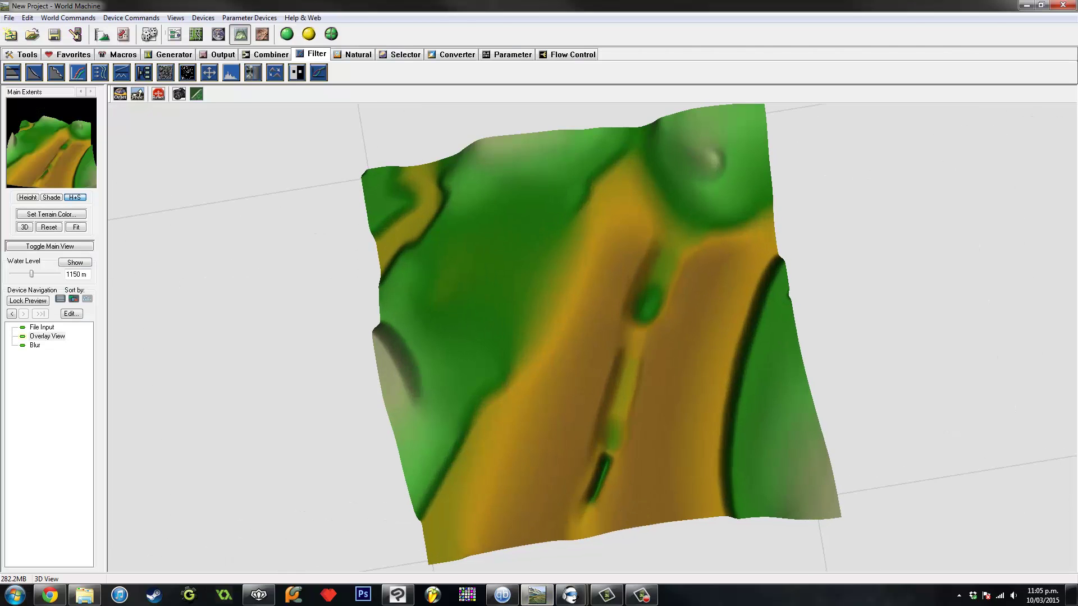
scroll(592, 337, down, 3)
scroll(592, 336, up, 5)
drag(592, 337, 592, 224)
Insert an Erosion device on the connection between Blur and Overlay View, moving the Overlay View and Erosion right to make room.
click(265, 54)
click(169, 55)
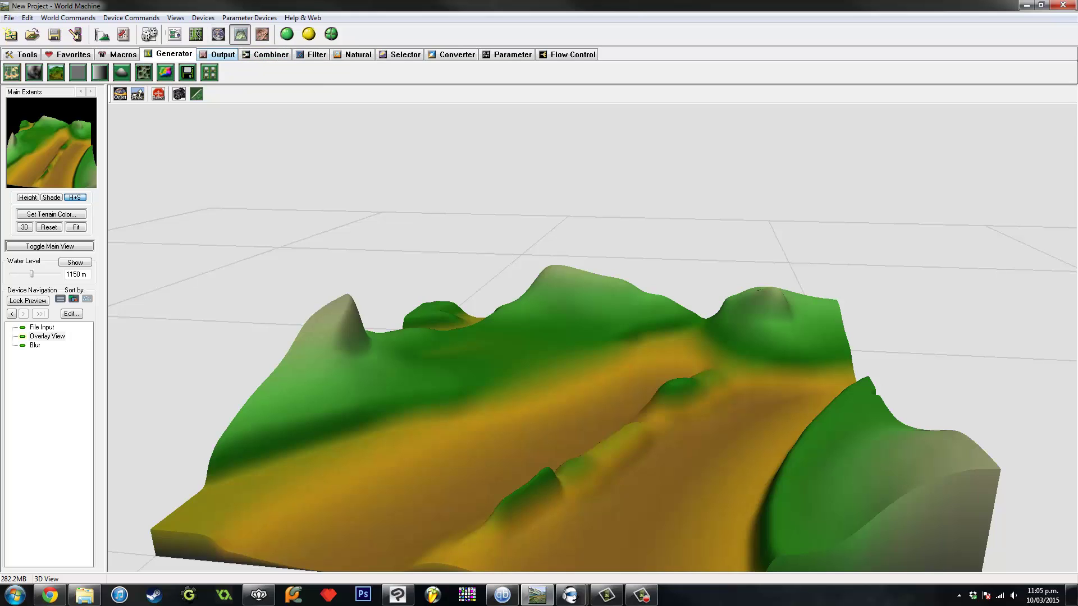
click(353, 53)
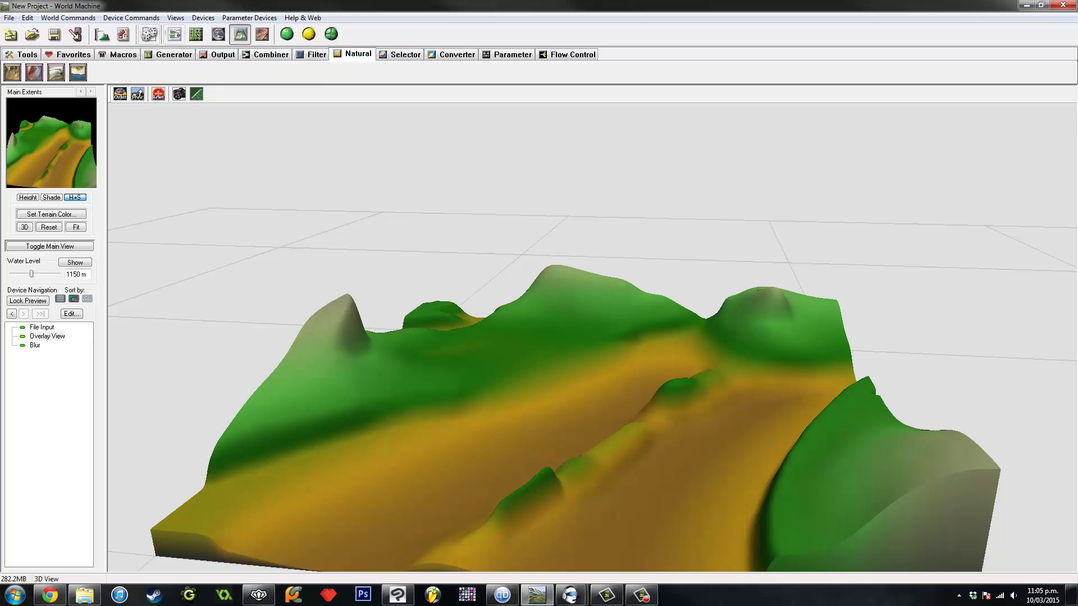
click(174, 35)
drag(13, 73, 506, 291)
drag(612, 302, 837, 294)
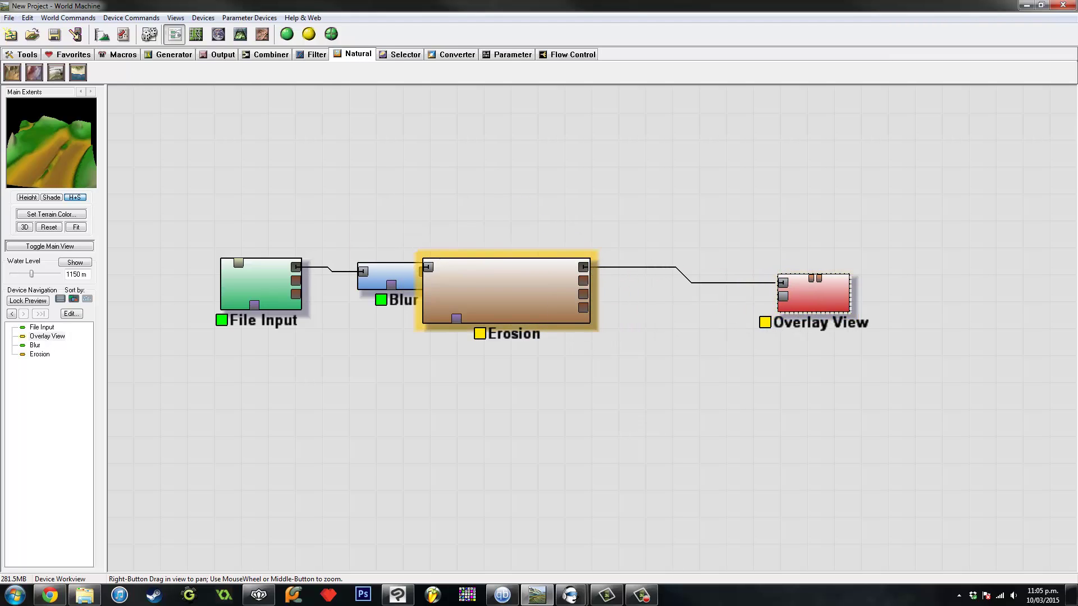
drag(517, 292, 591, 296)
click(252, 281)
Enable geological-time enhancement on the Erosion device with erosive power 0.935, rock hardness 0.127, sediment carry amount 0.349 and filter strength 0.143.
double_click(591, 295)
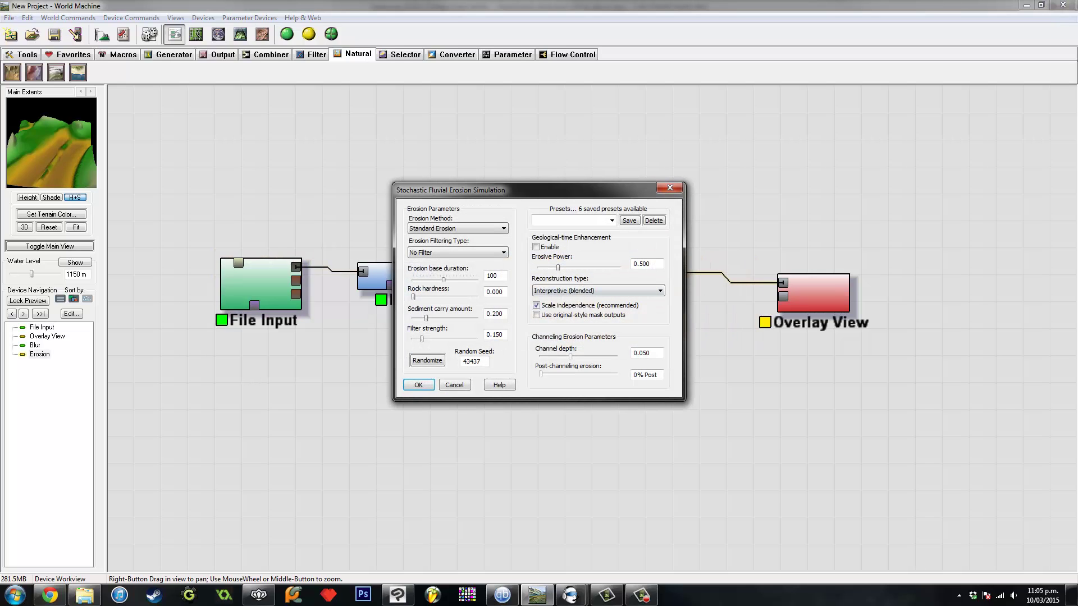
drag(557, 267, 580, 267)
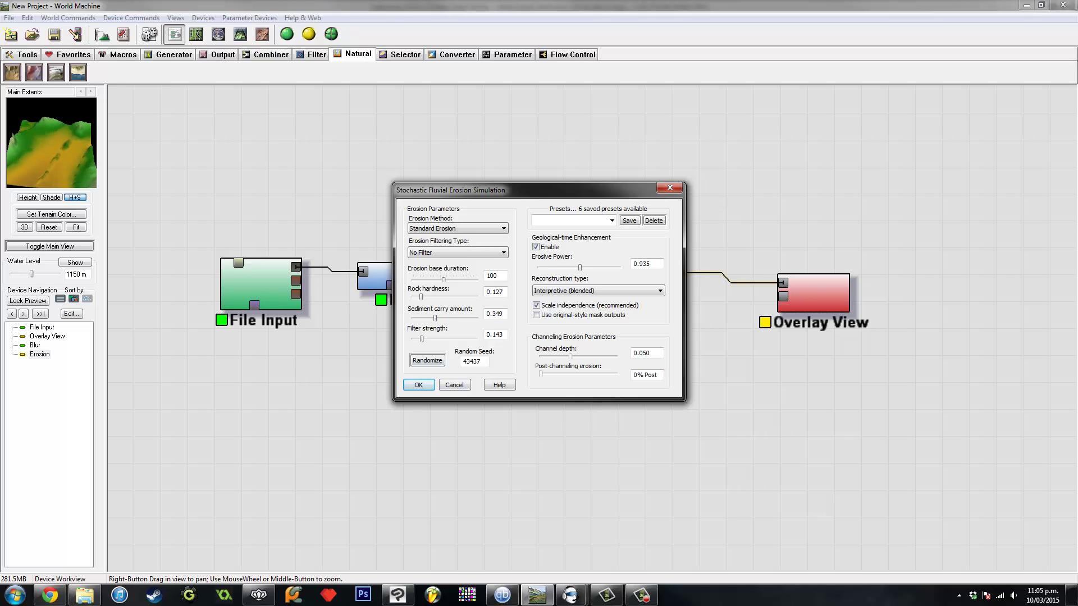
click(418, 385)
Move the Overlay View farther from the Erosion device, build the eroded terrain and inspect it in the 3D view.
drag(812, 293, 948, 269)
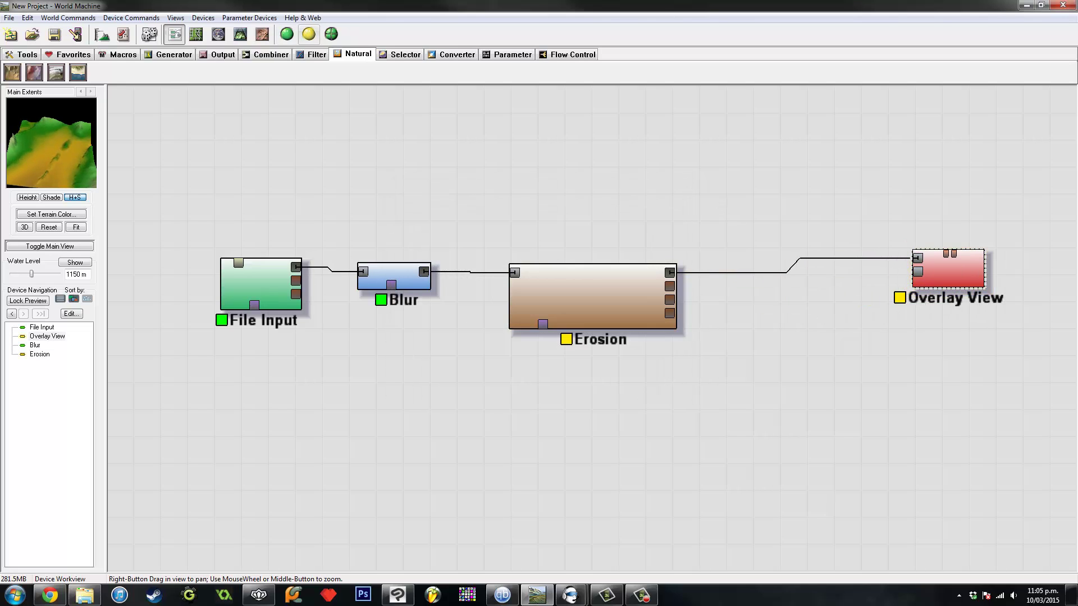
click(240, 35)
click(309, 35)
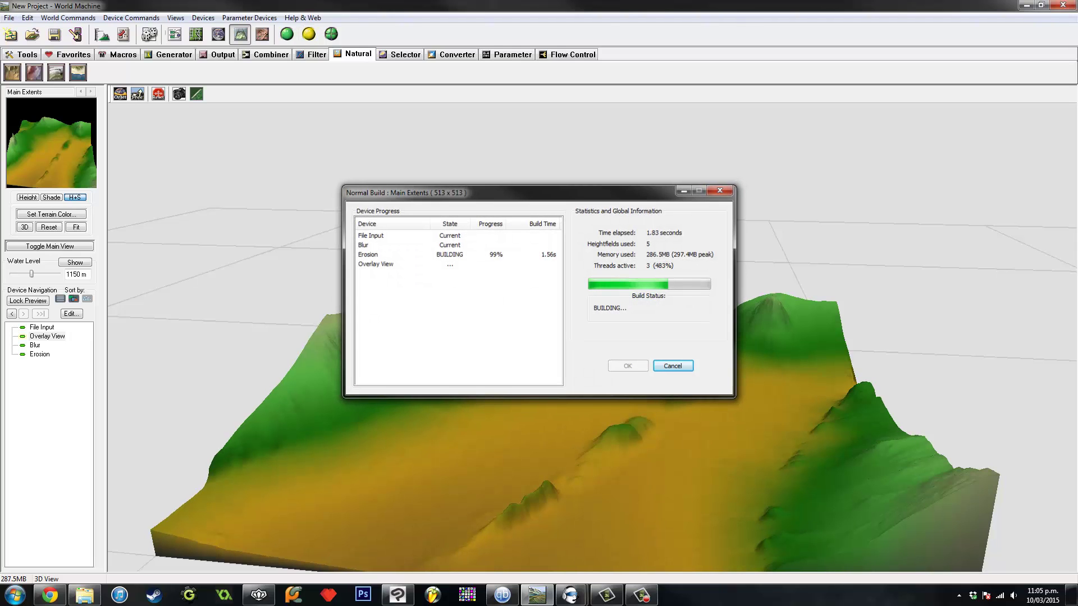
drag(482, 325, 533, 306)
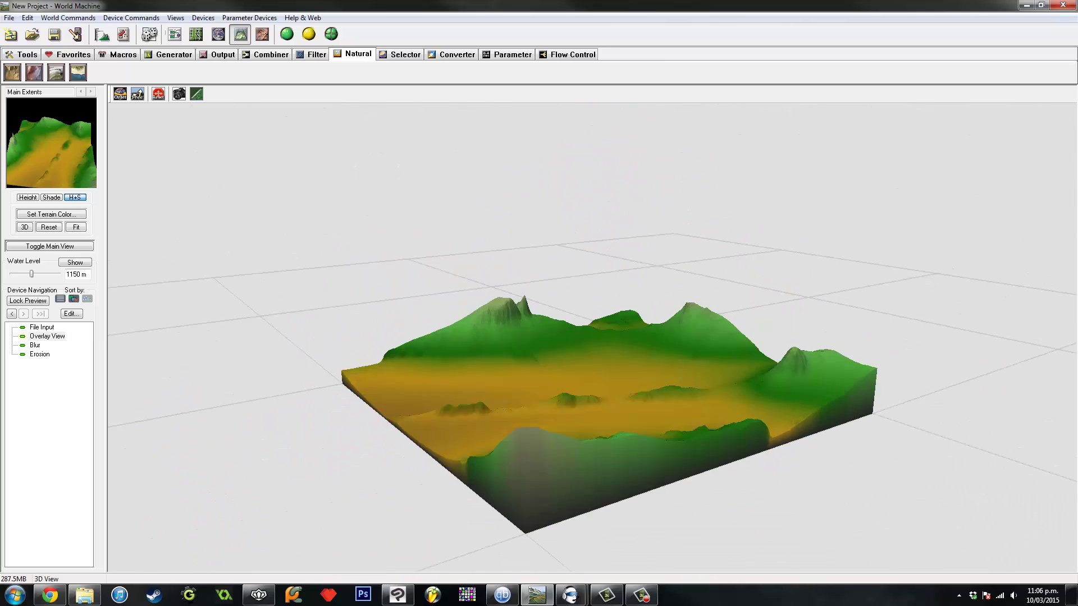
Lower the Erosion device's erosive power and confirm the erosion settings.
click(174, 34)
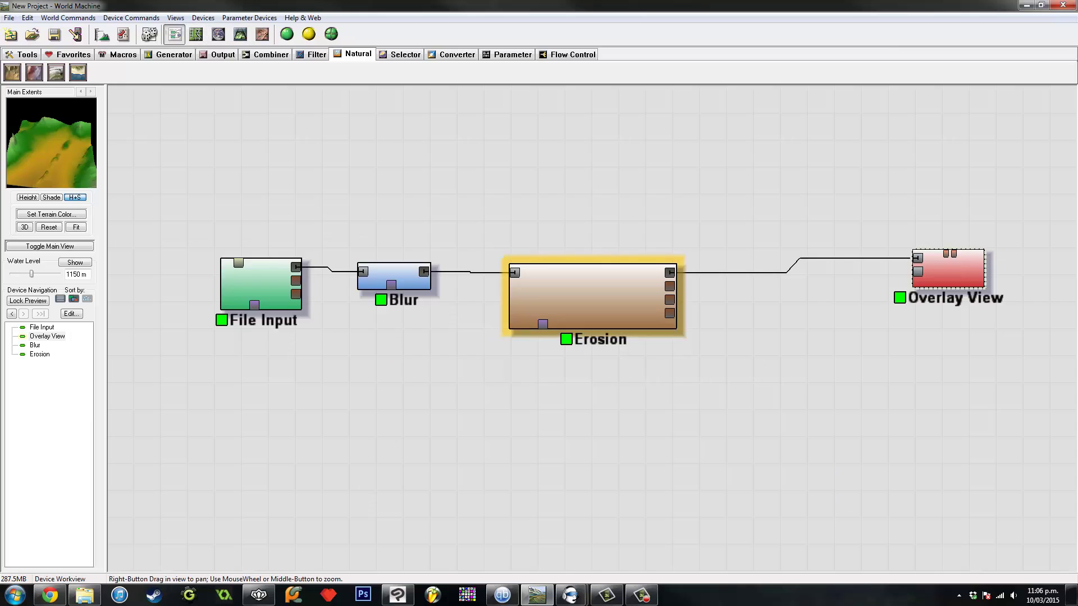
double_click(597, 291)
drag(586, 268, 557, 268)
click(418, 385)
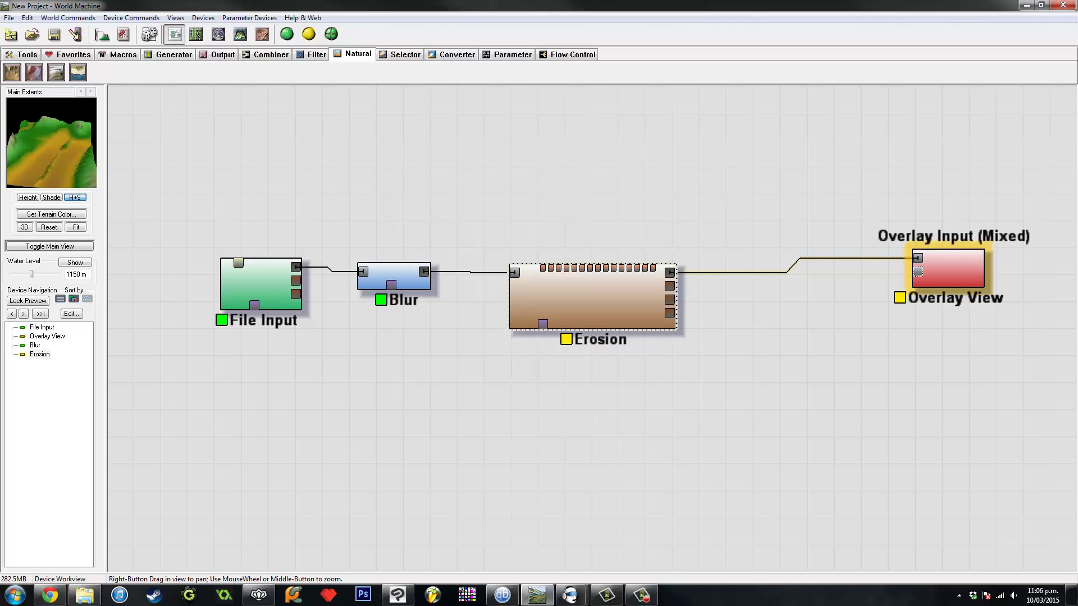
Rebuild the terrain with the reduced erosion and inspect the valley from above in the 3D view.
click(240, 34)
click(309, 35)
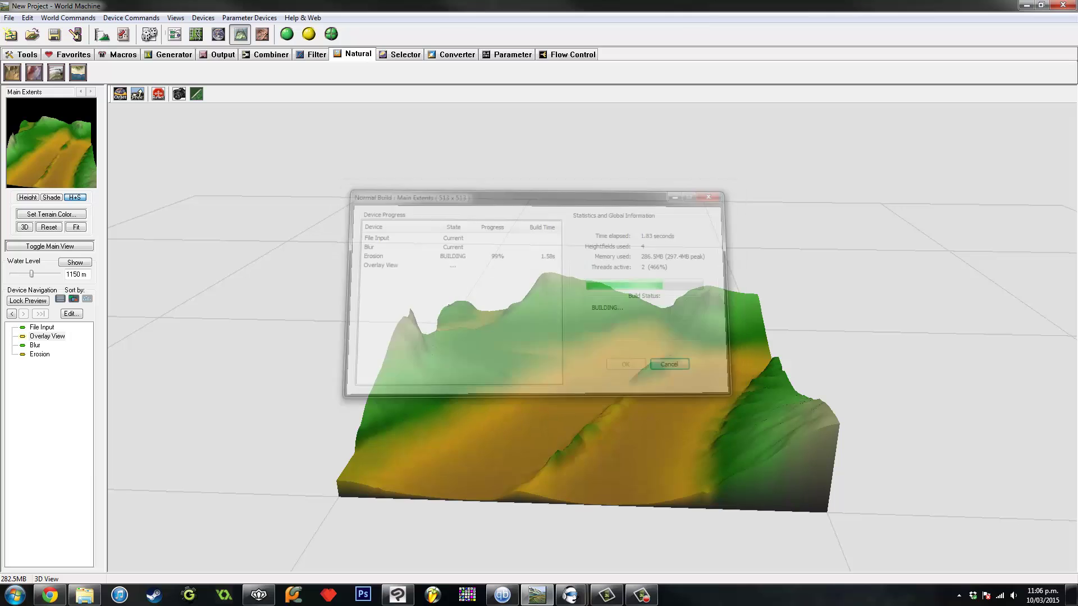
drag(561, 337, 505, 365)
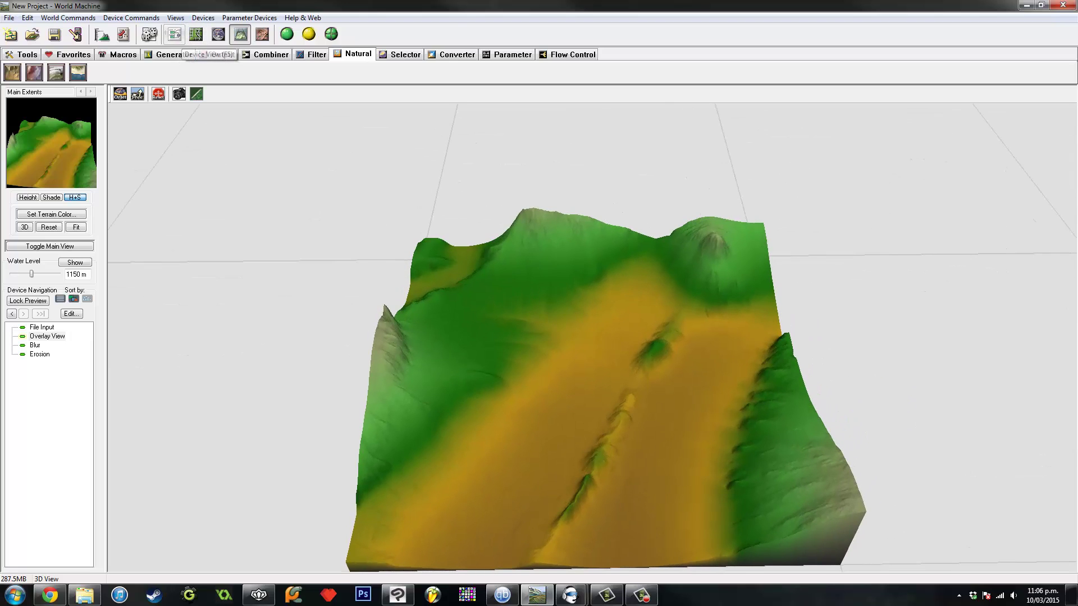
Spread out the device network by moving File Input left, Overlay View far right, and Erosion up level with the Overlay View's first input.
click(175, 34)
click(215, 290)
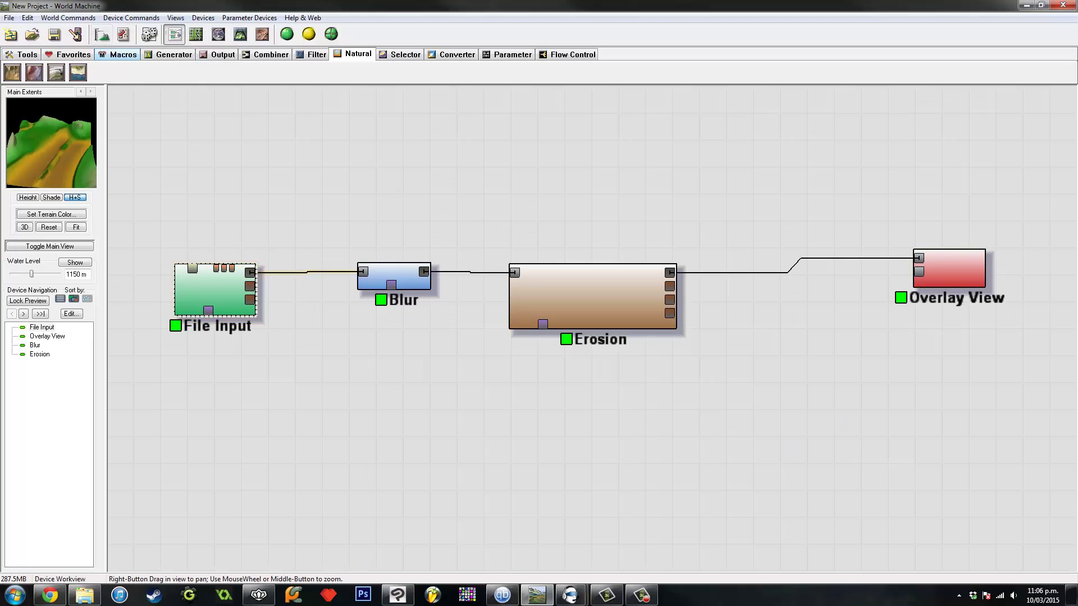
click(169, 54)
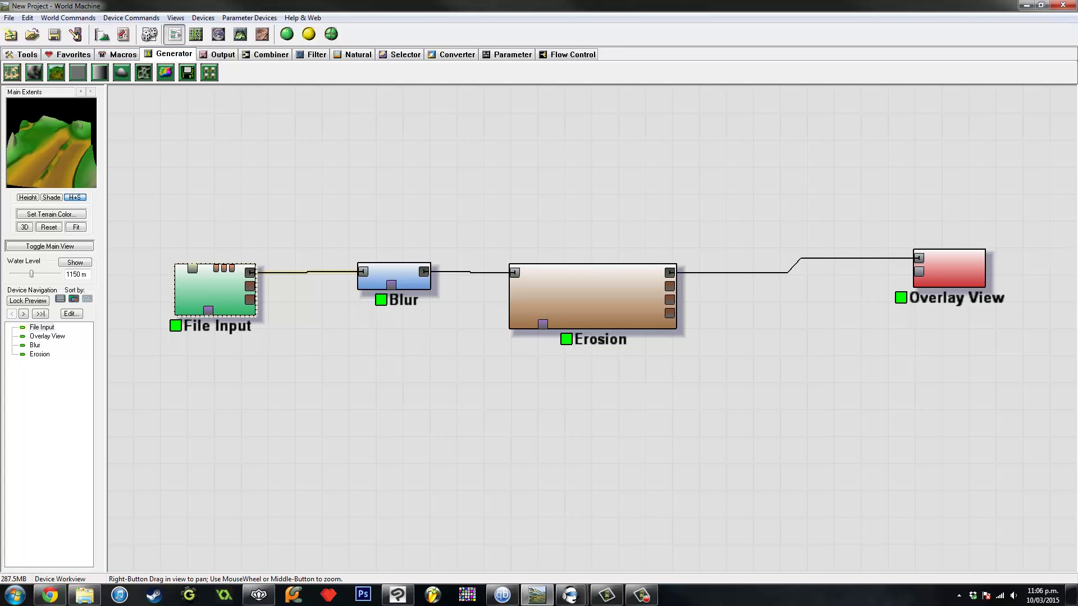
drag(951, 270, 1052, 257)
scroll(1052, 257, down, 3)
scroll(1052, 257, up, 3)
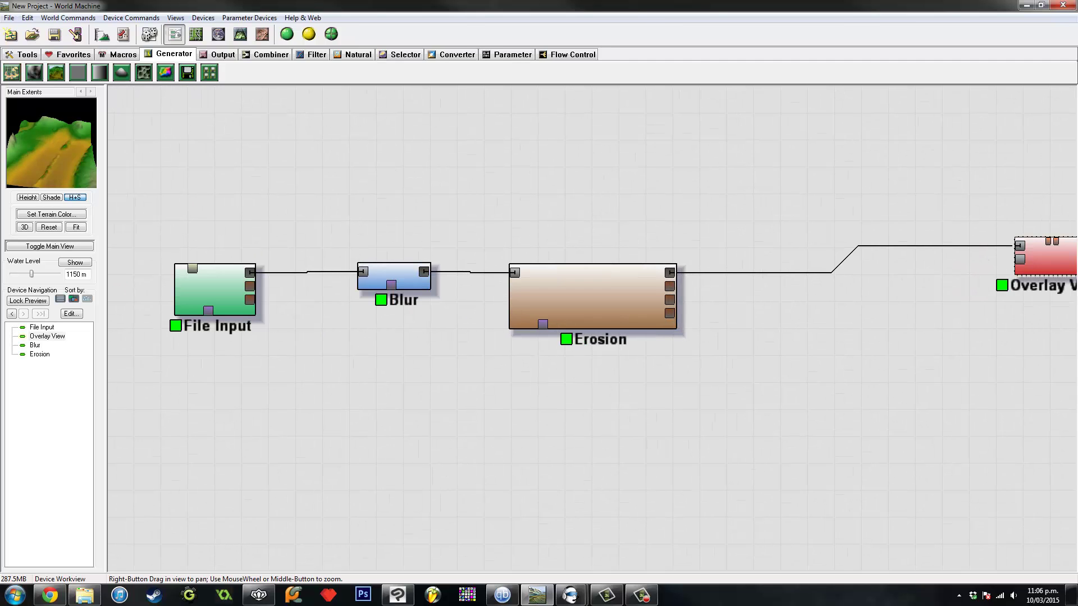
drag(646, 303, 618, 276)
scroll(643, 286, down, 3)
scroll(642, 286, up, 3)
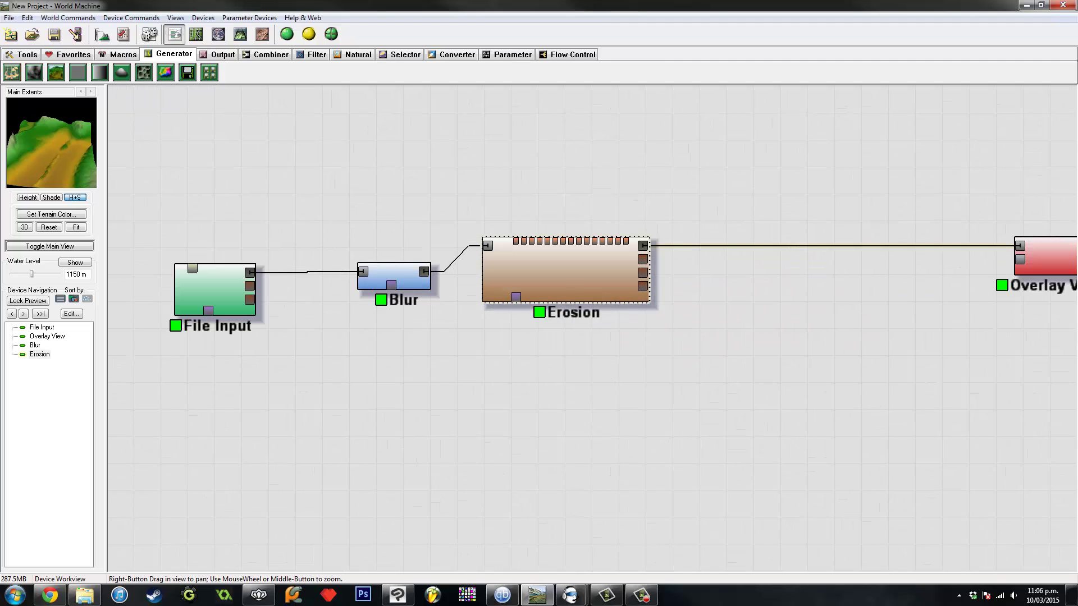
Load the Greater Overlay macro from the Personal macro library and insert it on the connection between Erosion and Overlay View.
click(118, 54)
click(12, 73)
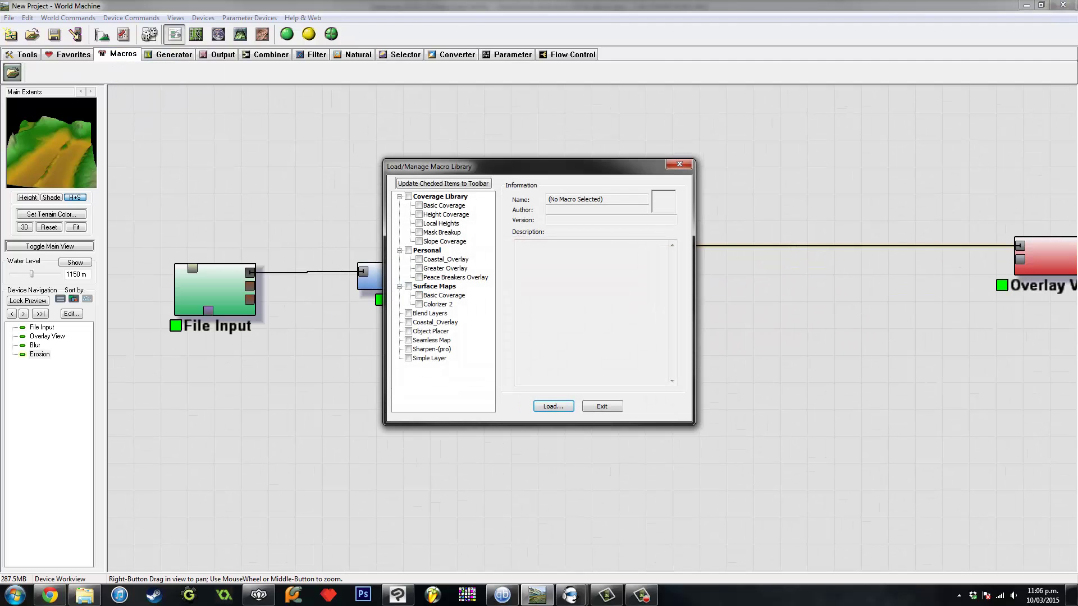
click(445, 269)
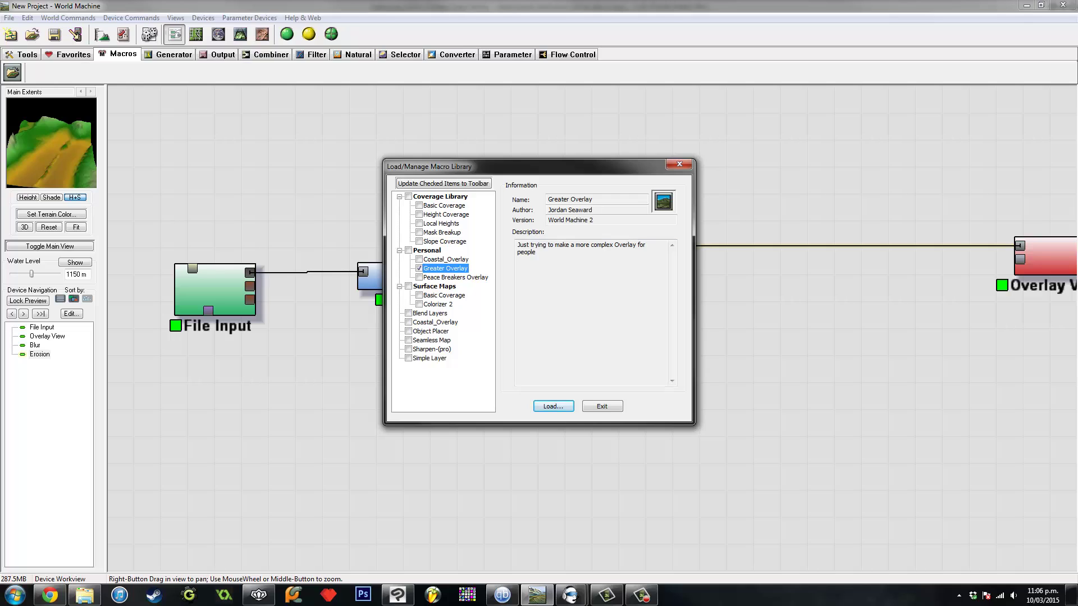
click(553, 406)
click(793, 251)
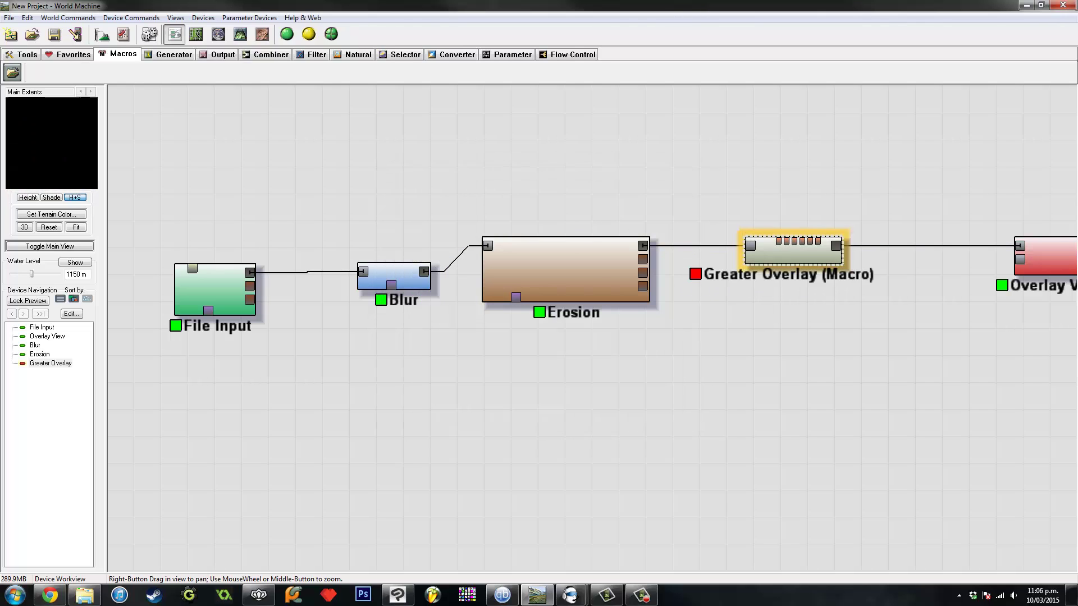
Connect Erosion directly to the Overlay View's first input, feed Greater Overlay's output into its second input, and place the macro below the main line.
drag(793, 252, 642, 246)
drag(844, 311, 1018, 259)
drag(803, 319, 833, 318)
Set the Greater Overlay macro's Cliff Slope to 0.67188, Cliff Color Low and Marsh Low to 0, and Cliff Color High and Dry High to 1.
double_click(832, 319)
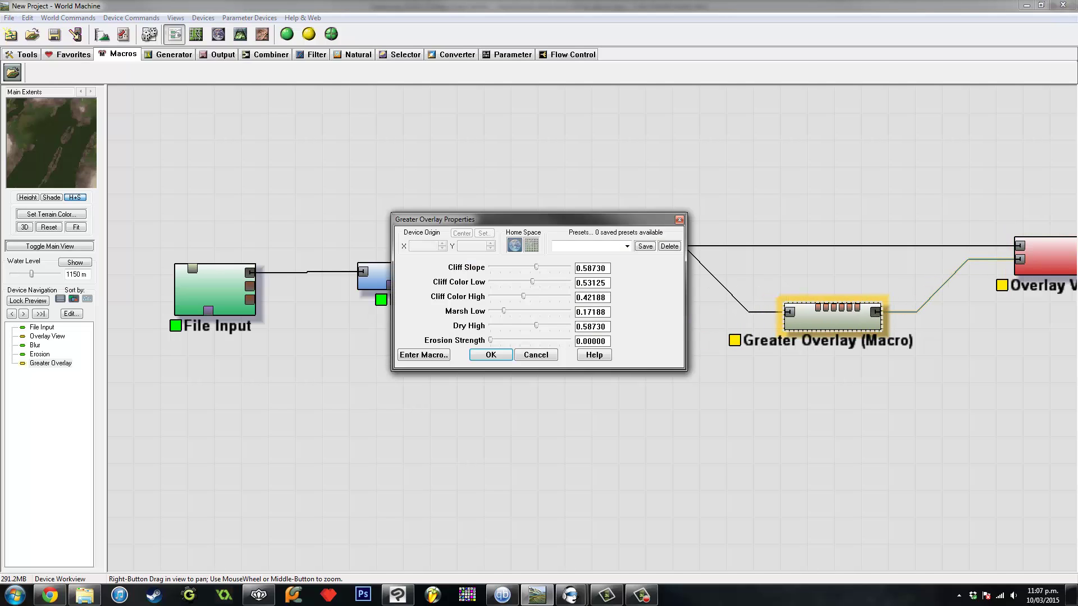
mouse_move(527, 267)
mouse_down()
mouse_move(516, 267)
mouse_move(530, 267)
mouse_up()
drag(503, 311, 490, 311)
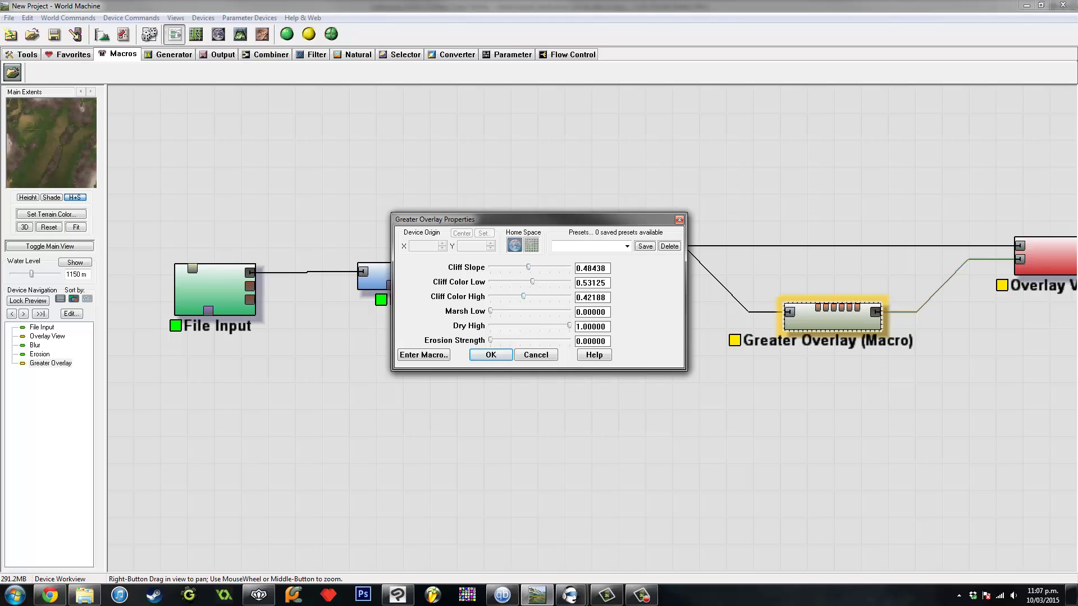
drag(541, 296, 540, 268)
key(Right)
key(Right)
key(Right)
key(Right)
key(Right)
key(Right)
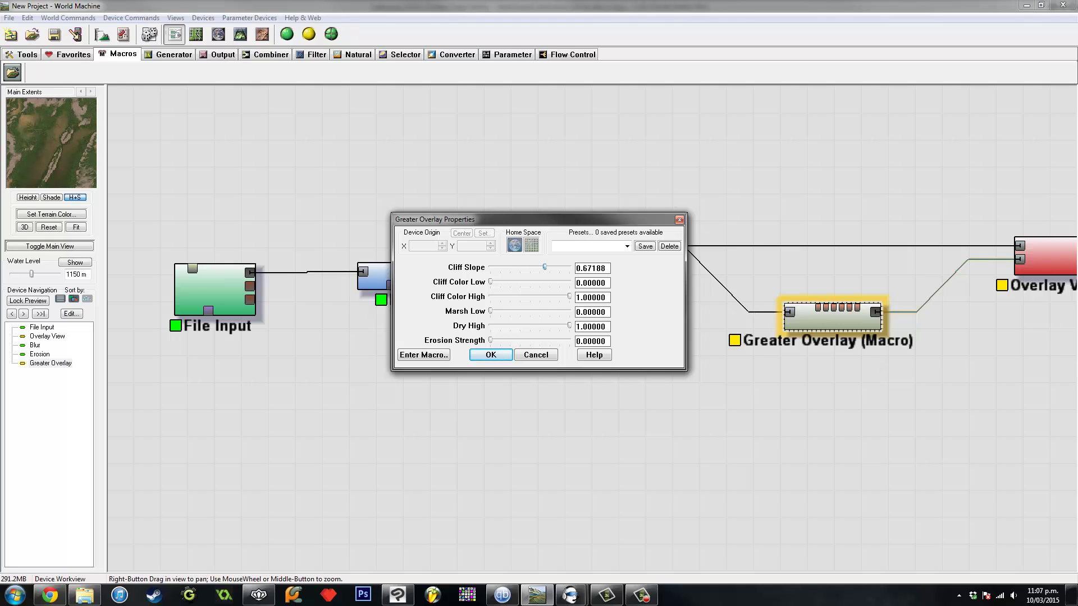
key(Left)
Set Cliff Color High to 0.375, Cliff Color Low to 0.21875, Marsh Low to 0.03125, Dry High to 0.5 and Erosion Strength to 0.34375, and confirm.
drag(564, 296, 525, 297)
drag(495, 282, 508, 282)
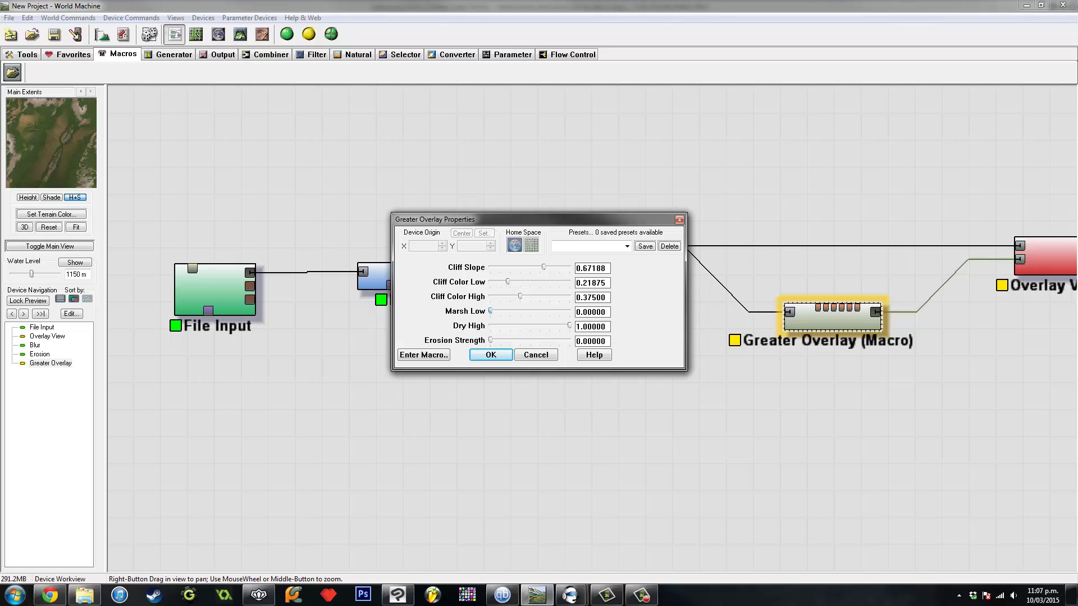
drag(491, 310, 492, 310)
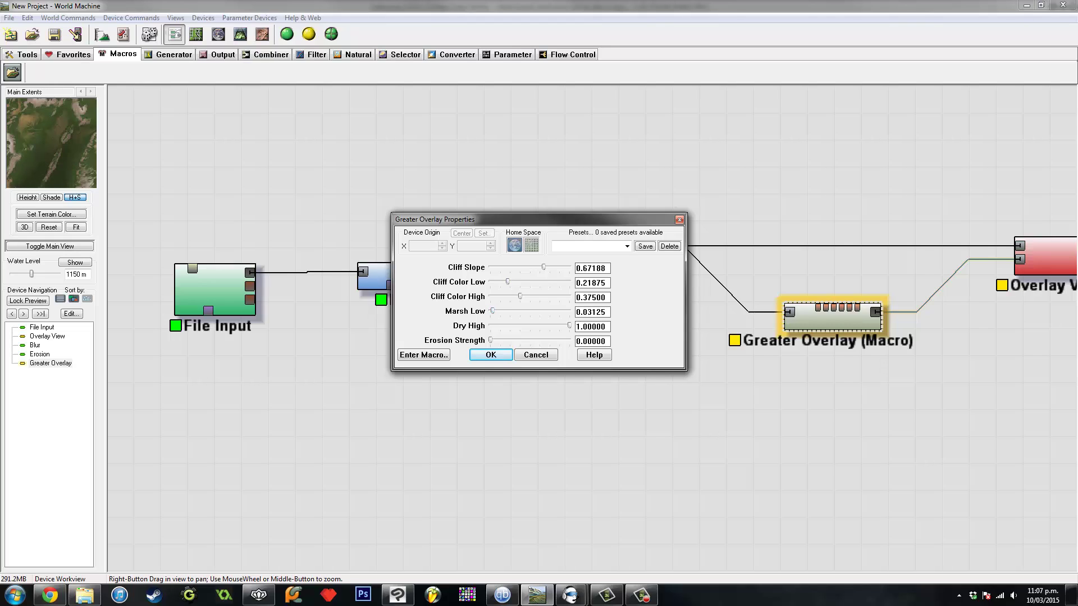
drag(554, 325, 528, 325)
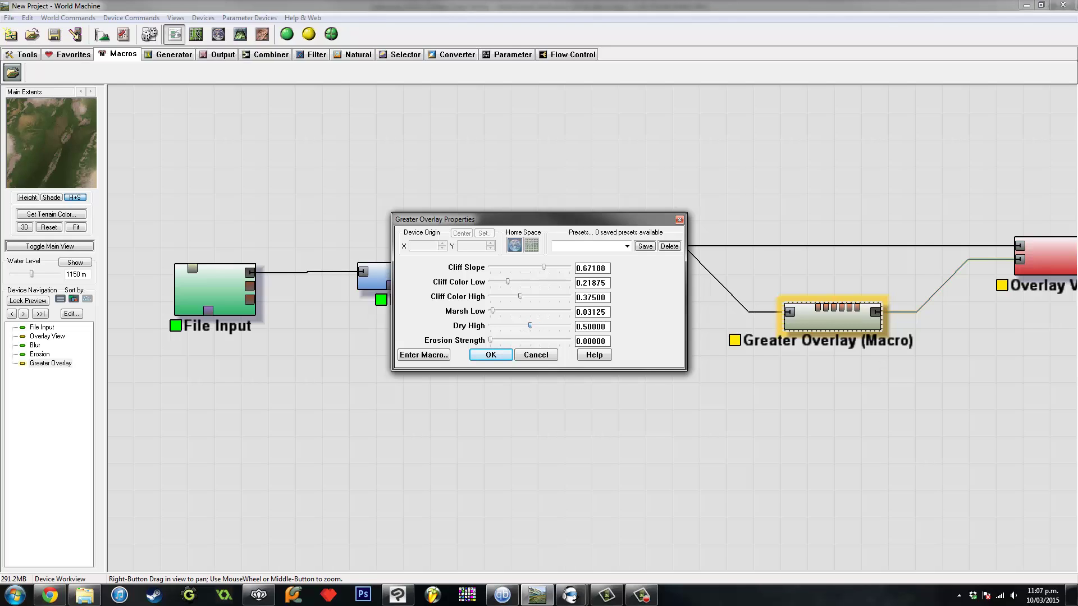
drag(496, 340, 526, 340)
click(491, 355)
Select the Overlay View device, build the terrain and examine the textured valley up close in the 3D view.
scroll(593, 328, down, 3)
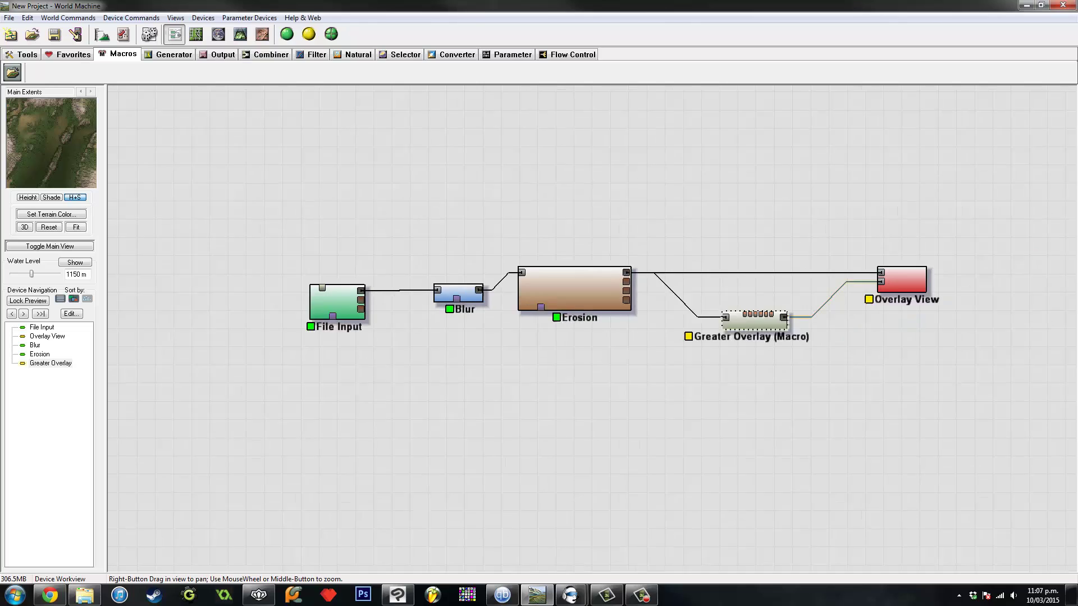
drag(662, 365, 529, 360)
click(725, 283)
click(240, 34)
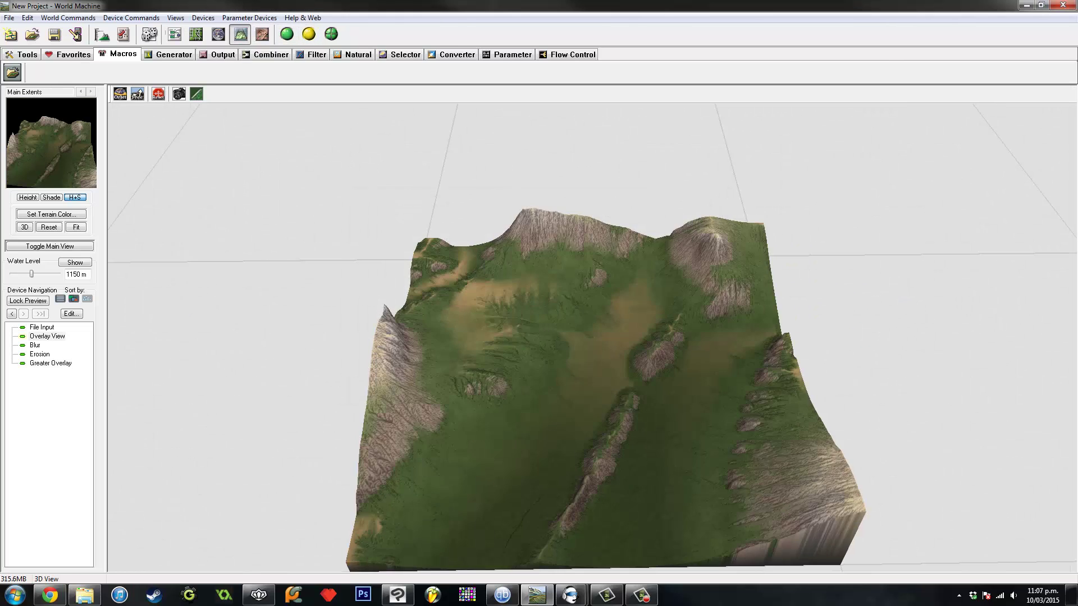
drag(534, 382, 662, 314)
scroll(593, 337, up, 4)
drag(592, 337, 645, 392)
scroll(592, 337, up, 3)
scroll(592, 336, down, 5)
scroll(593, 337, up, 5)
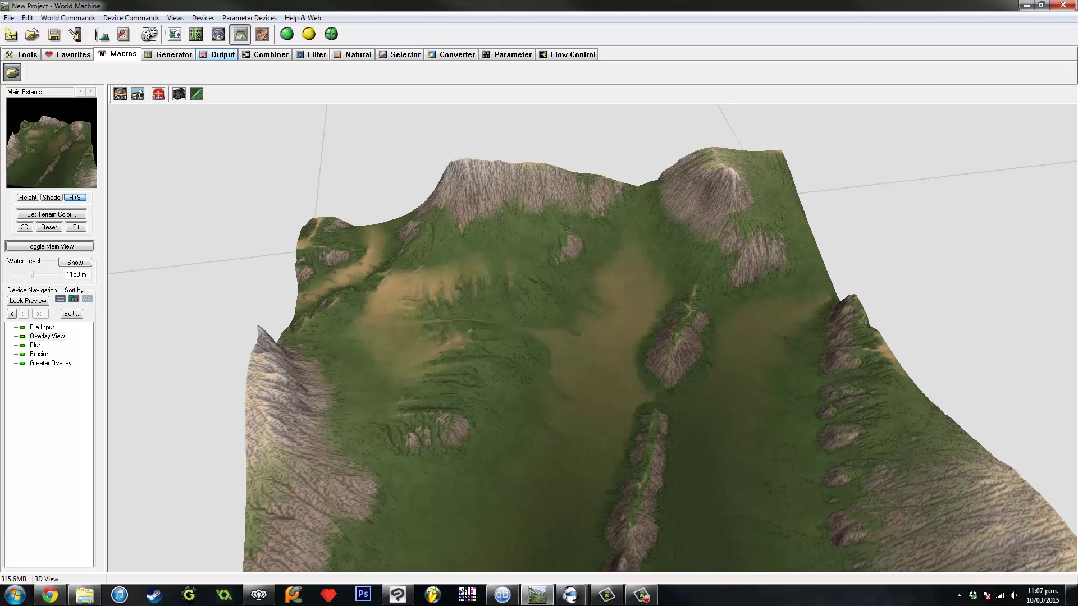
Return to the device network, reopen the Greater Overlay macro's properties and confirm its settings.
click(174, 35)
double_click(598, 317)
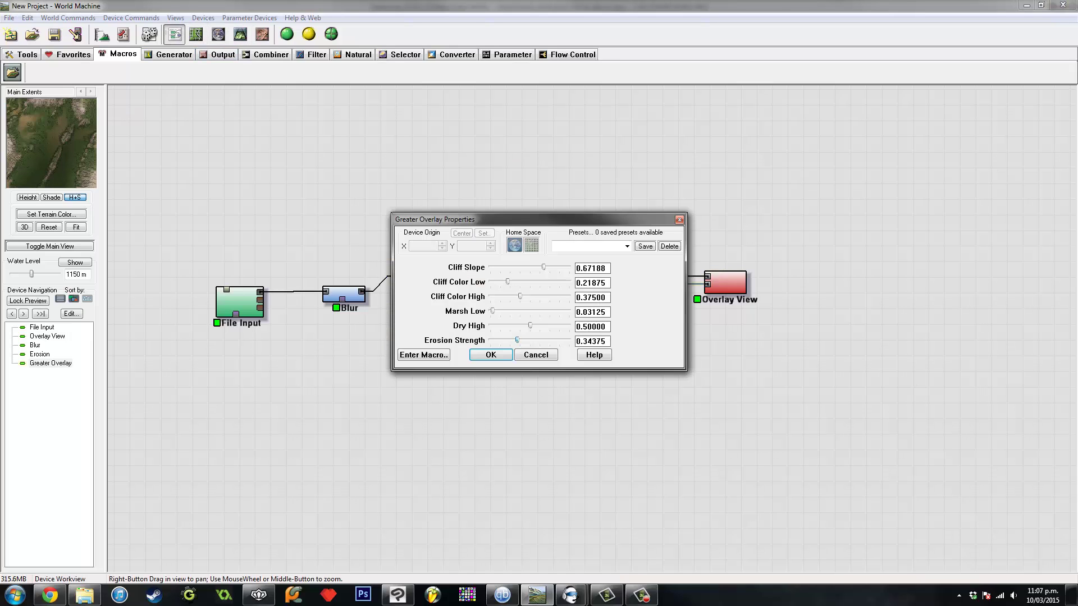
click(491, 355)
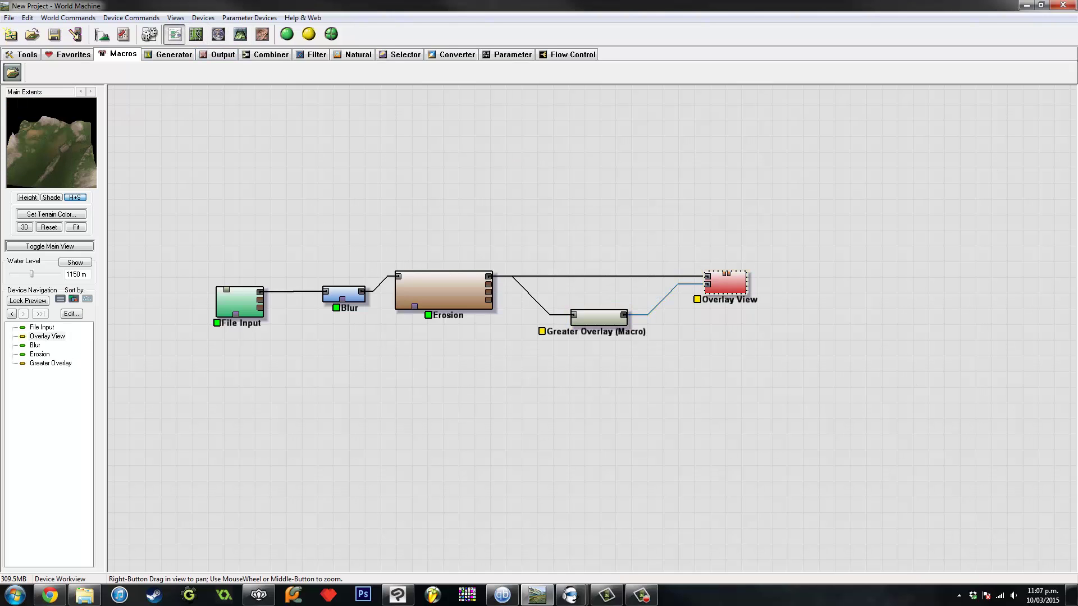
Rebuild the terrain with the 3D view open and examine the textured valley from the opposite side.
click(240, 34)
click(309, 34)
drag(591, 337, 595, 365)
scroll(591, 337, down, 3)
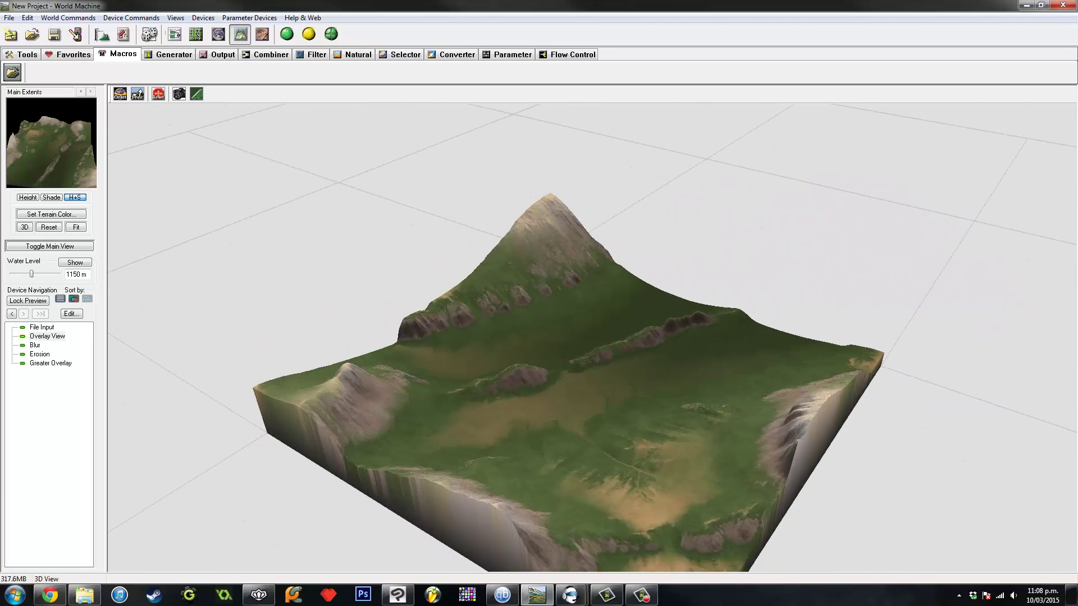